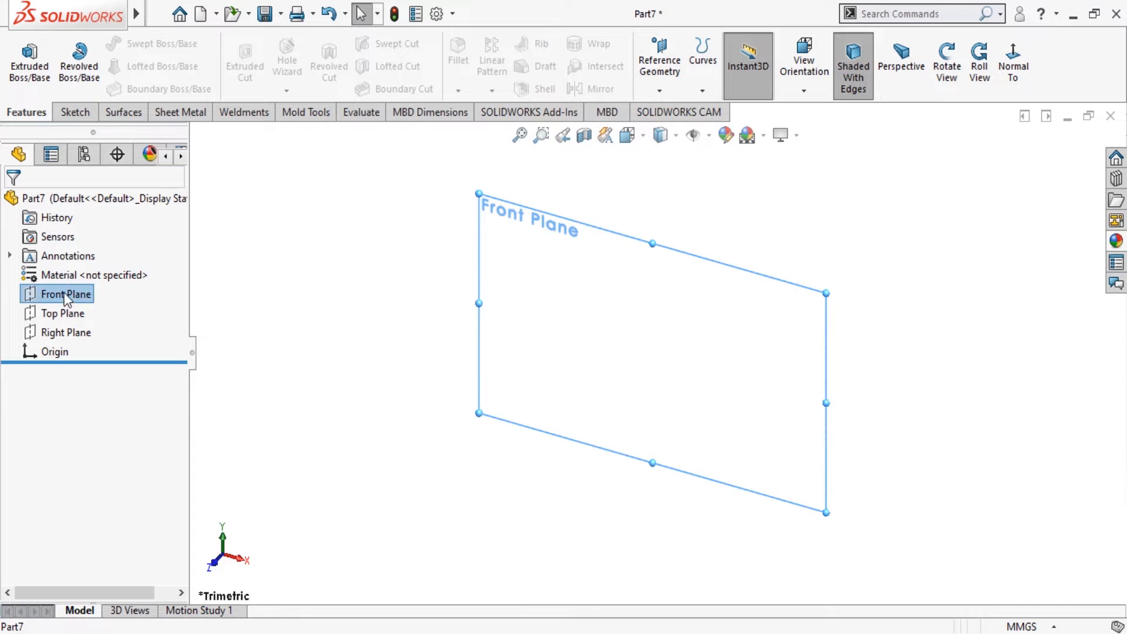
Start a sketch on the Front Plane and draw the base's left, bottom and right edges, about 253 mm long and 34 mm high
{"action": "left_click", "coordinate": [77, 272]}
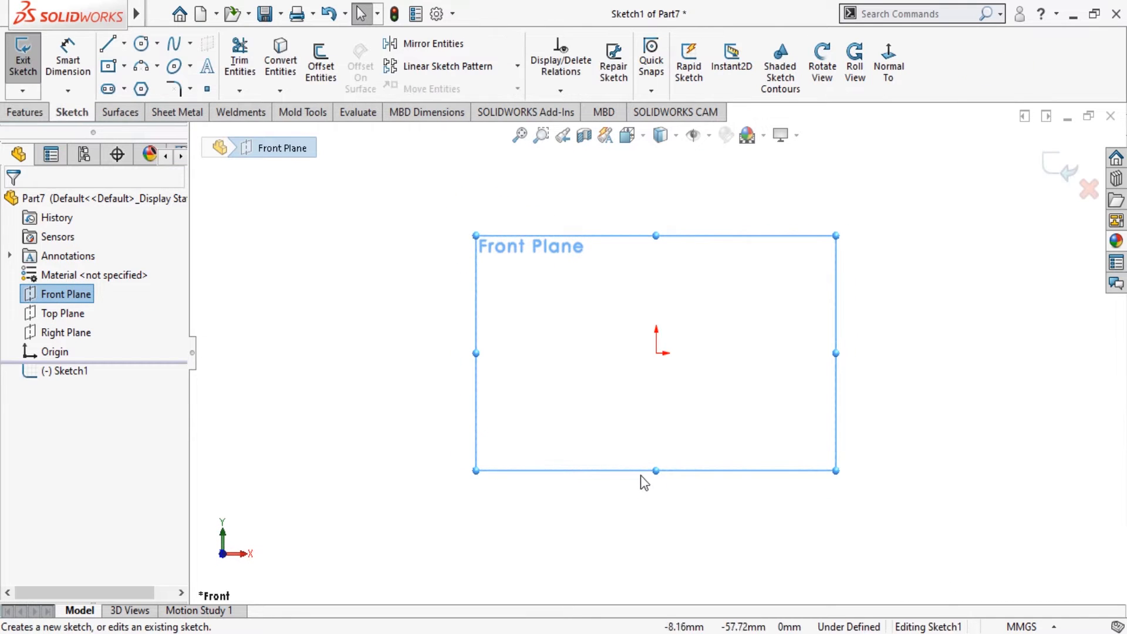
{"action": "left_click", "coordinate": [112, 46]}
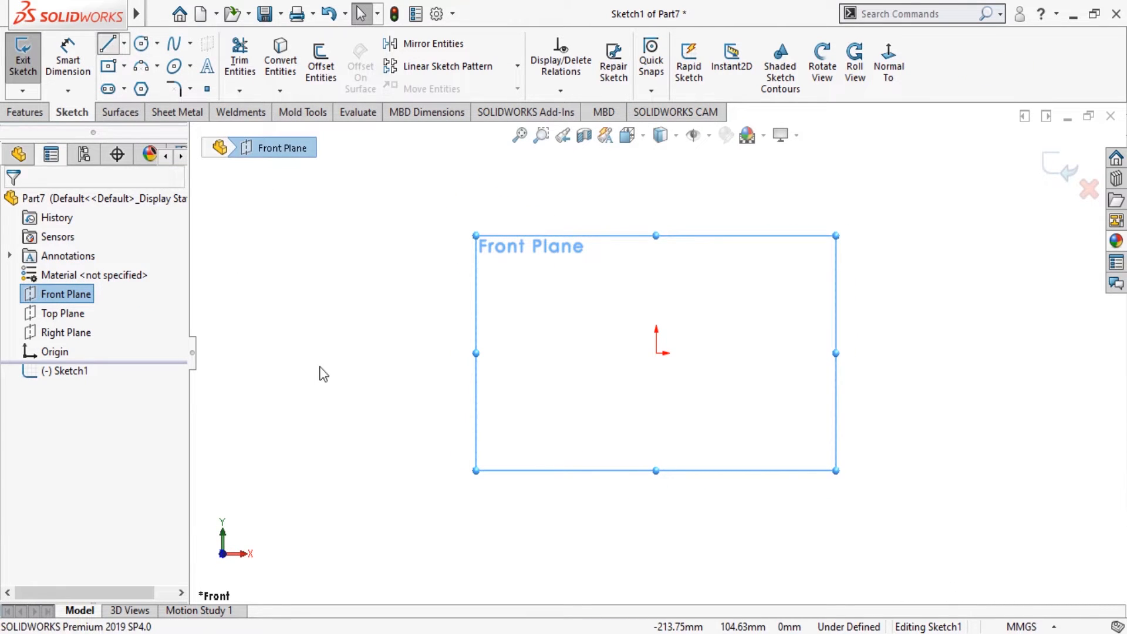
{"action": "left_click", "coordinate": [369, 308]}
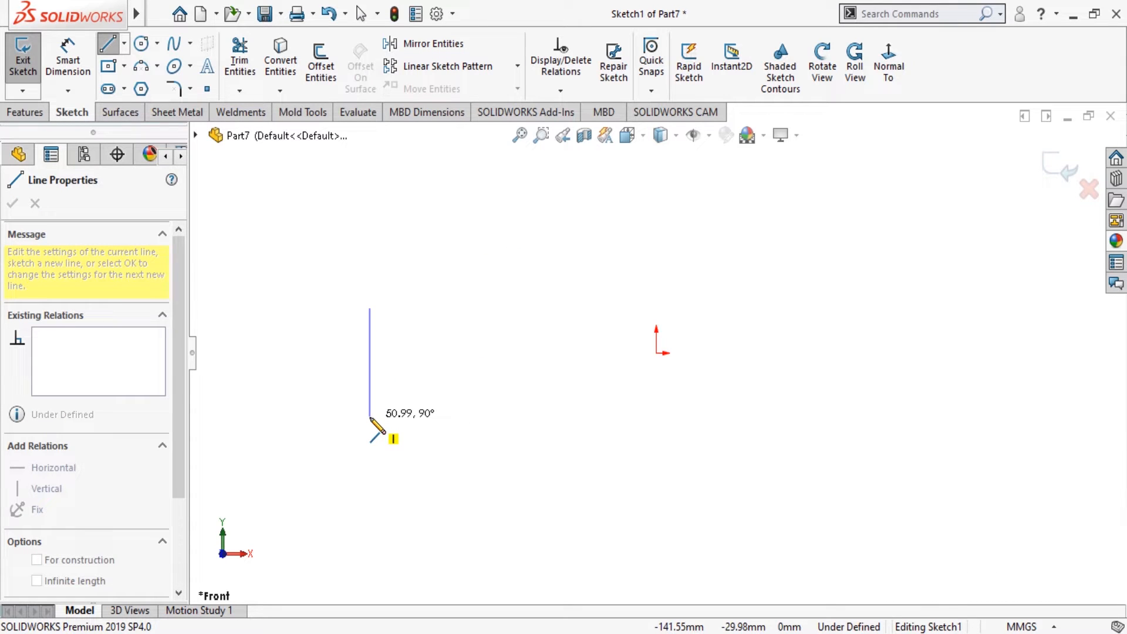
{"action": "left_click", "coordinate": [369, 379]}
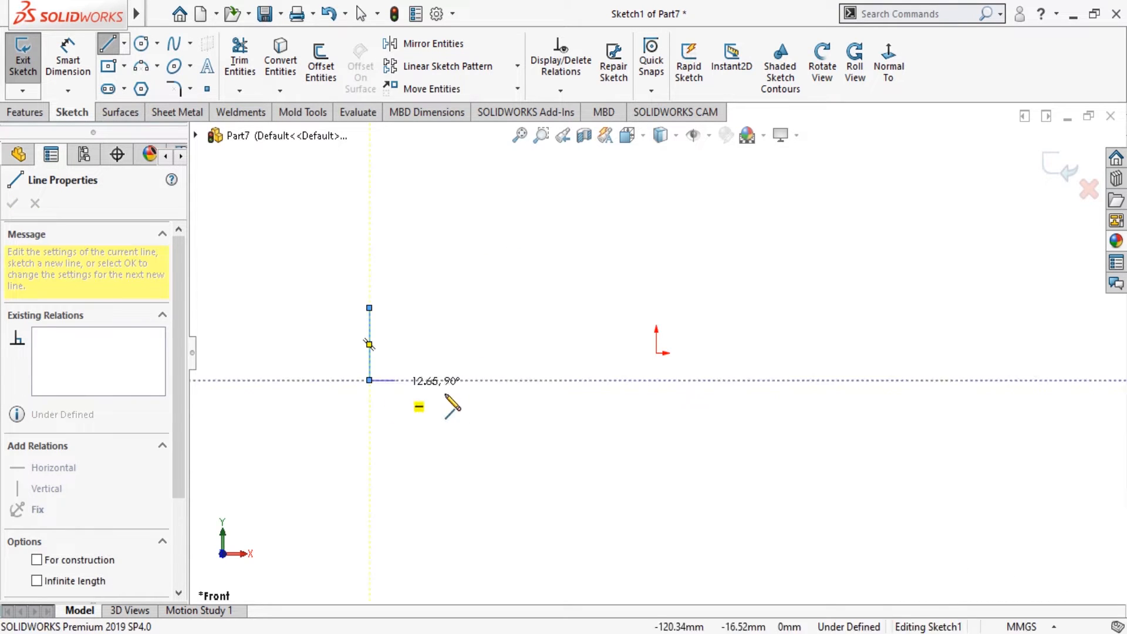
{"action": "left_click", "coordinate": [882, 380]}
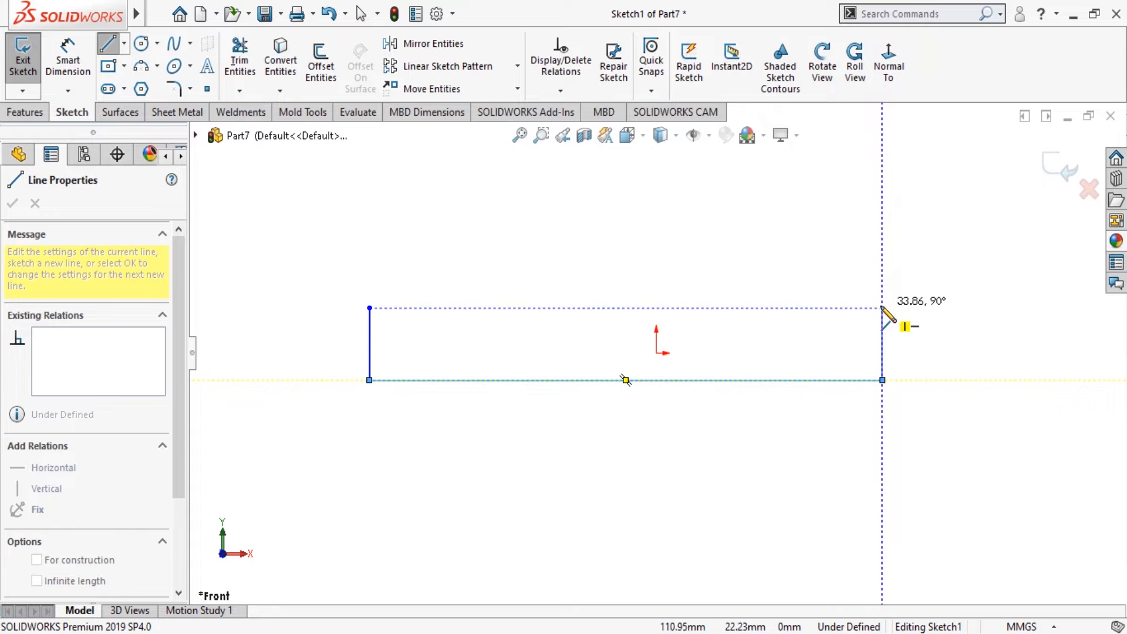
{"action": "left_click", "coordinate": [883, 308]}
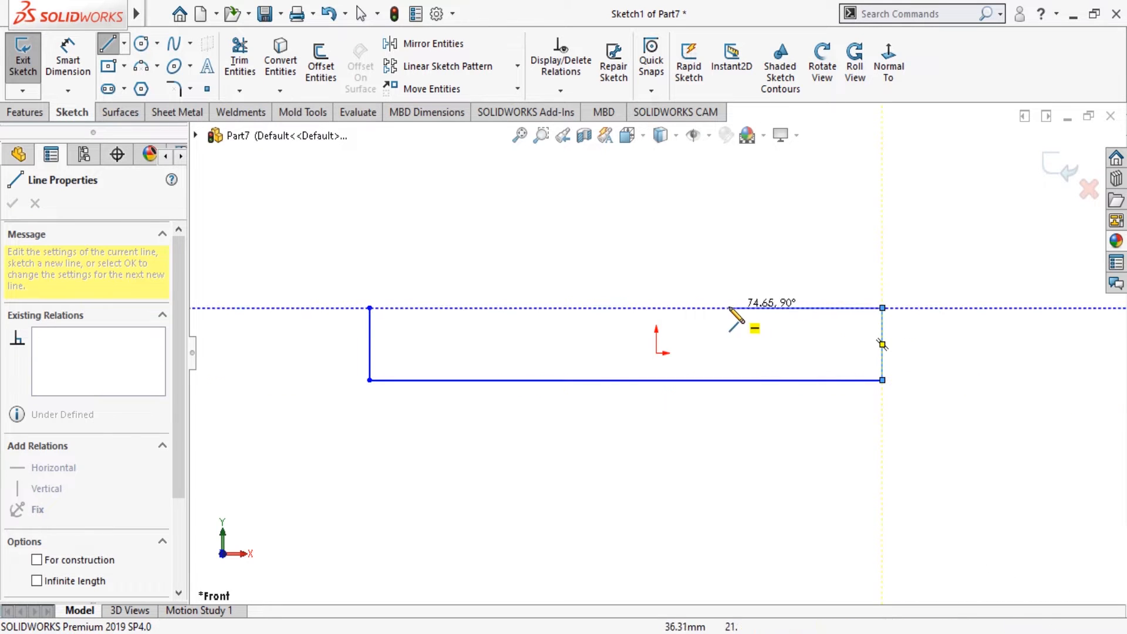
Close the profile along its upper side with a raised rectangular step in the middle and a horizontal shoulder on each side
{"action": "left_click", "coordinate": [747, 308]}
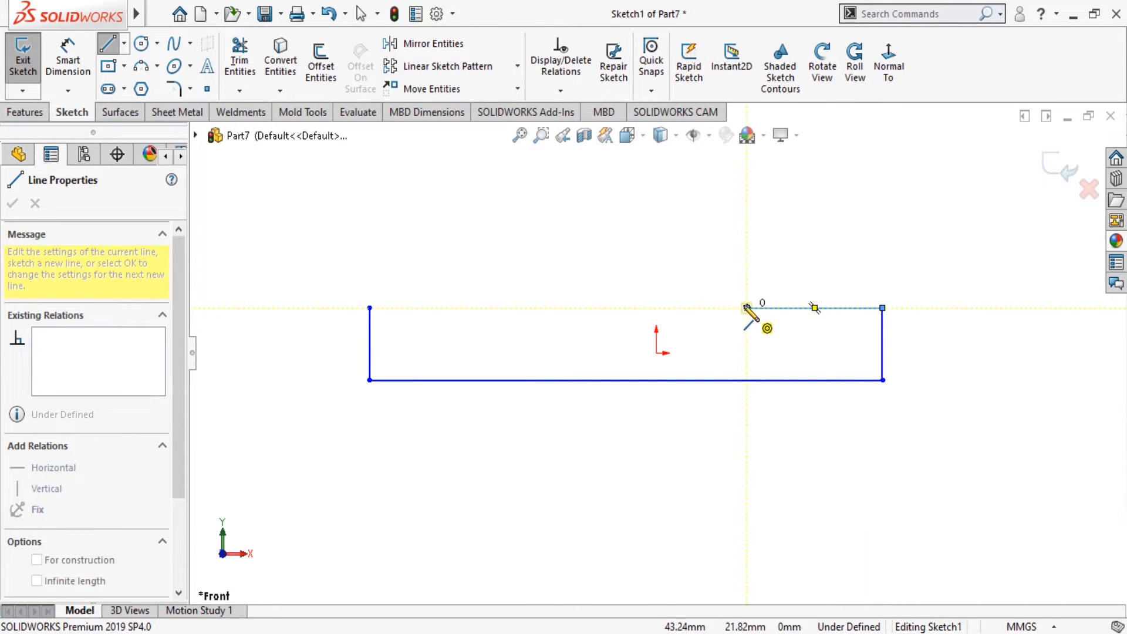
{"action": "left_click", "coordinate": [747, 228]}
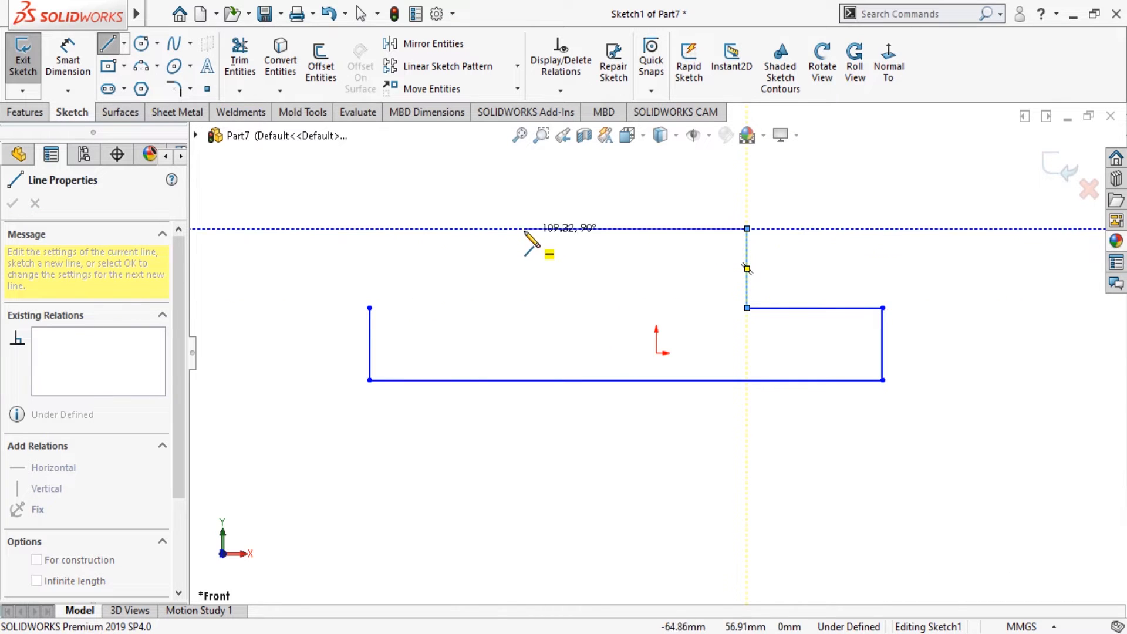
{"action": "left_click", "coordinate": [508, 228]}
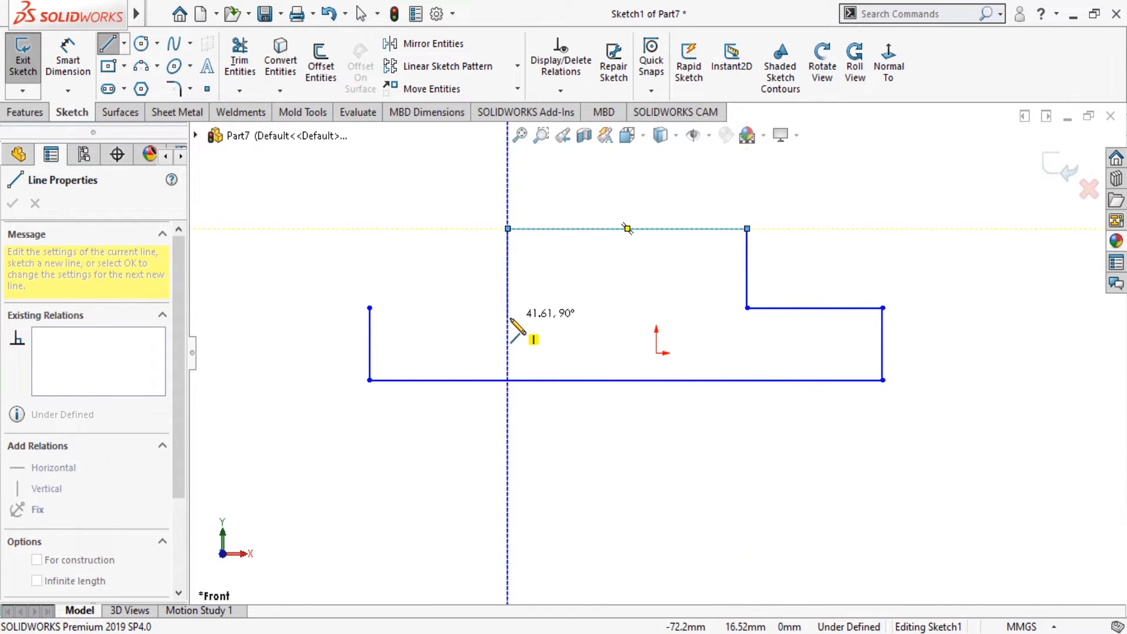
{"action": "left_click", "coordinate": [507, 308]}
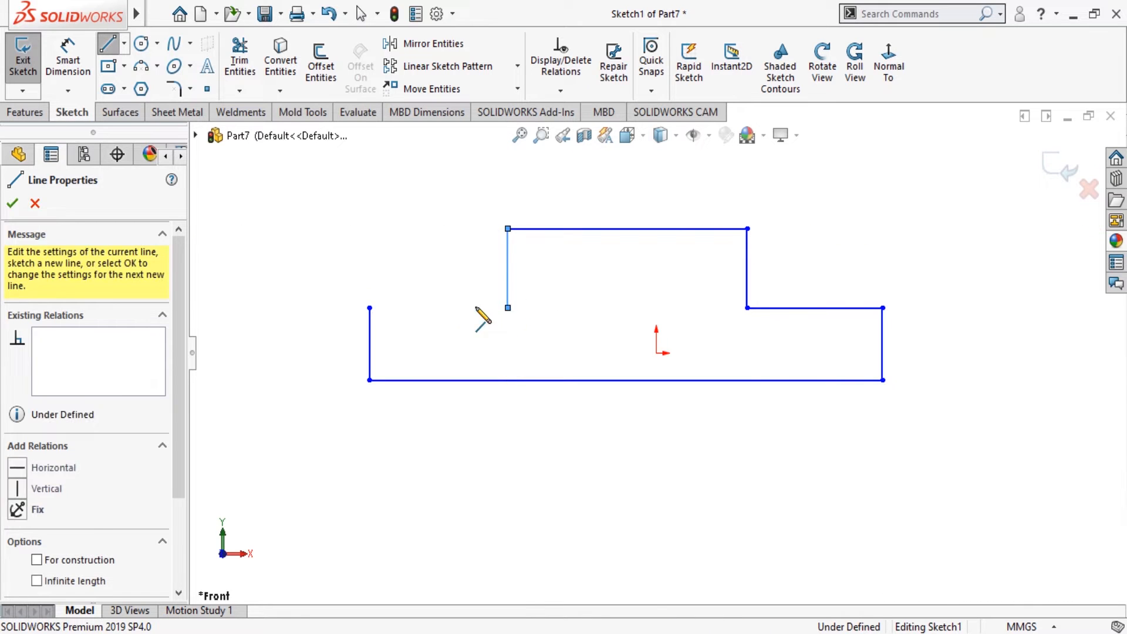
{"action": "left_click", "coordinate": [370, 308]}
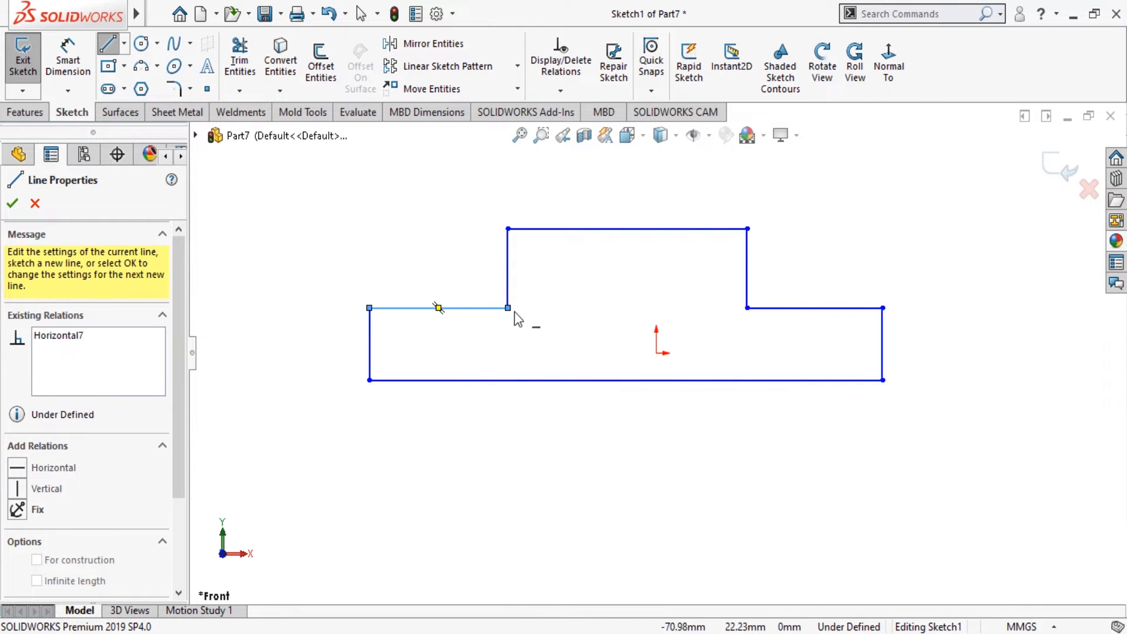
{"action": "left_click", "coordinate": [13, 205]}
{"action": "left_click", "coordinate": [13, 206]}
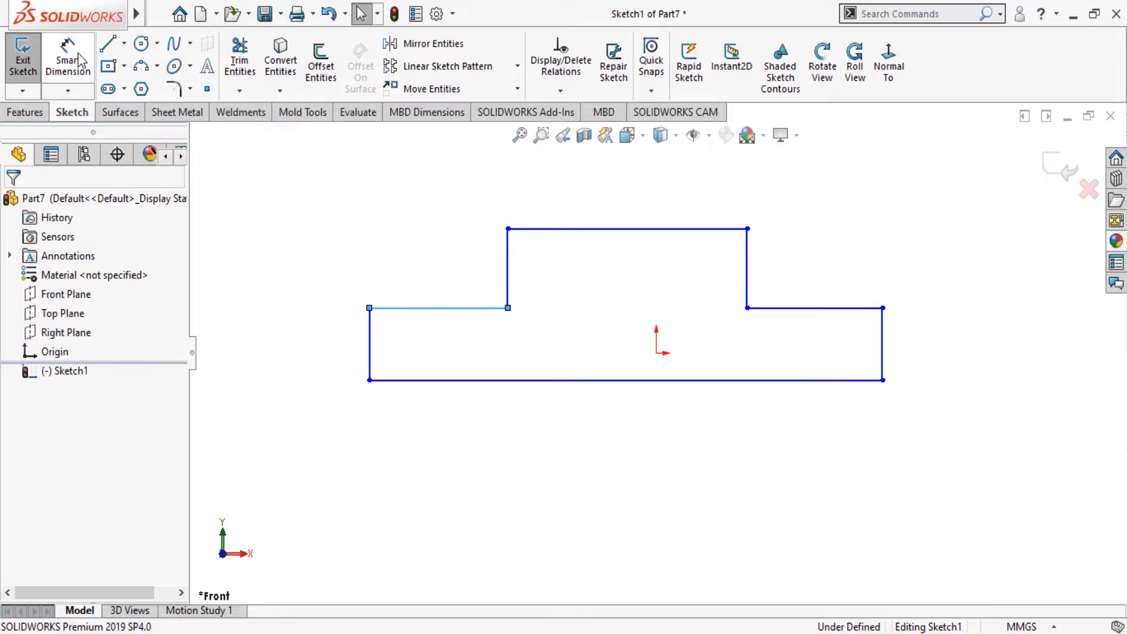
Dimension the bottom edge of the profile to 120 mm
{"action": "left_click", "coordinate": [67, 59]}
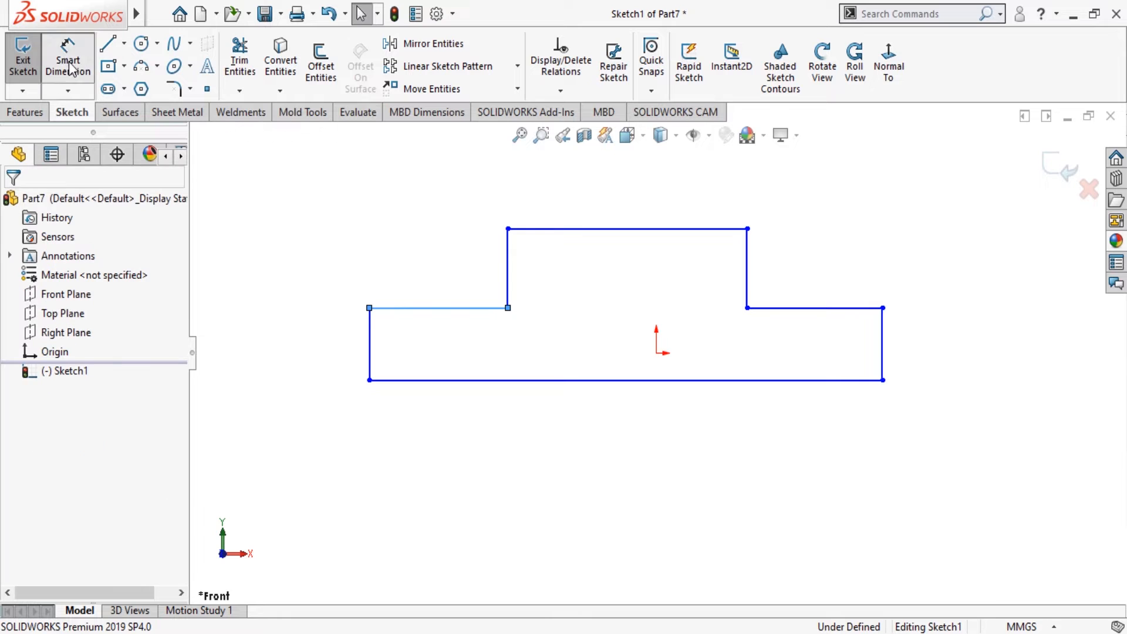
{"action": "left_click", "coordinate": [487, 381]}
{"action": "left_click", "coordinate": [508, 472]}
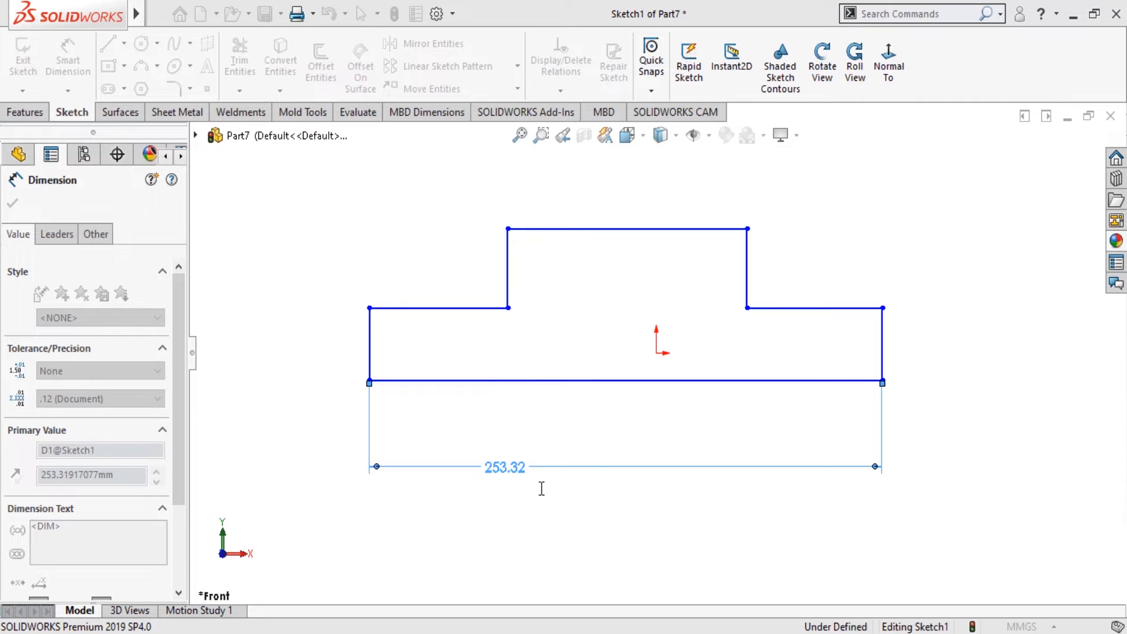
{"action": "type", "text": "120"}
{"action": "key", "text": "Return"}
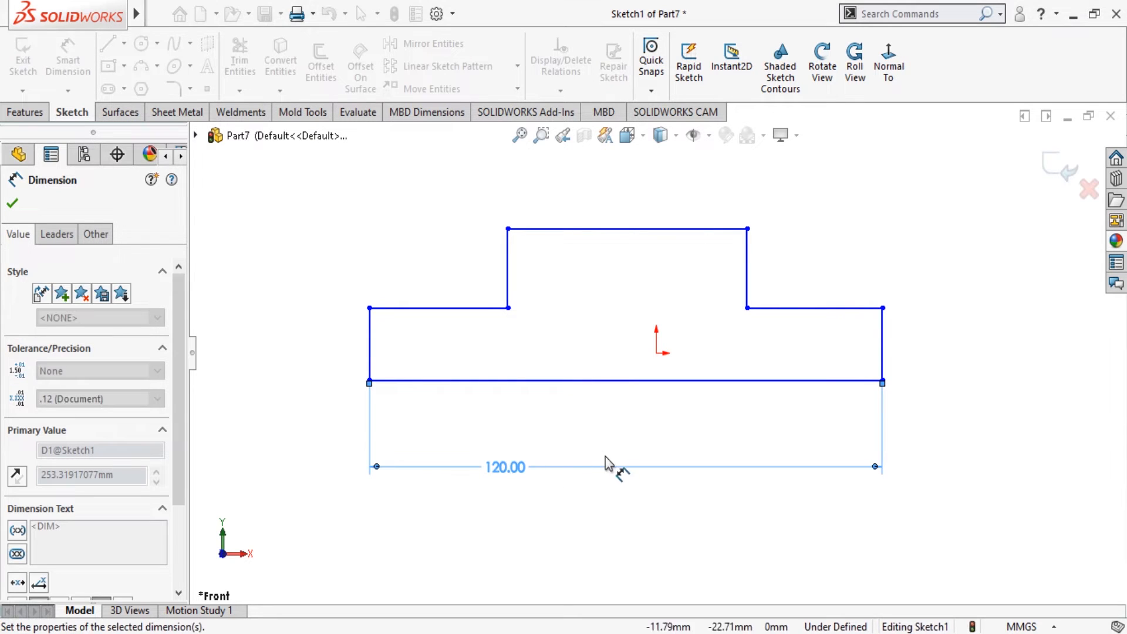
{"action": "left_click", "coordinate": [14, 205]}
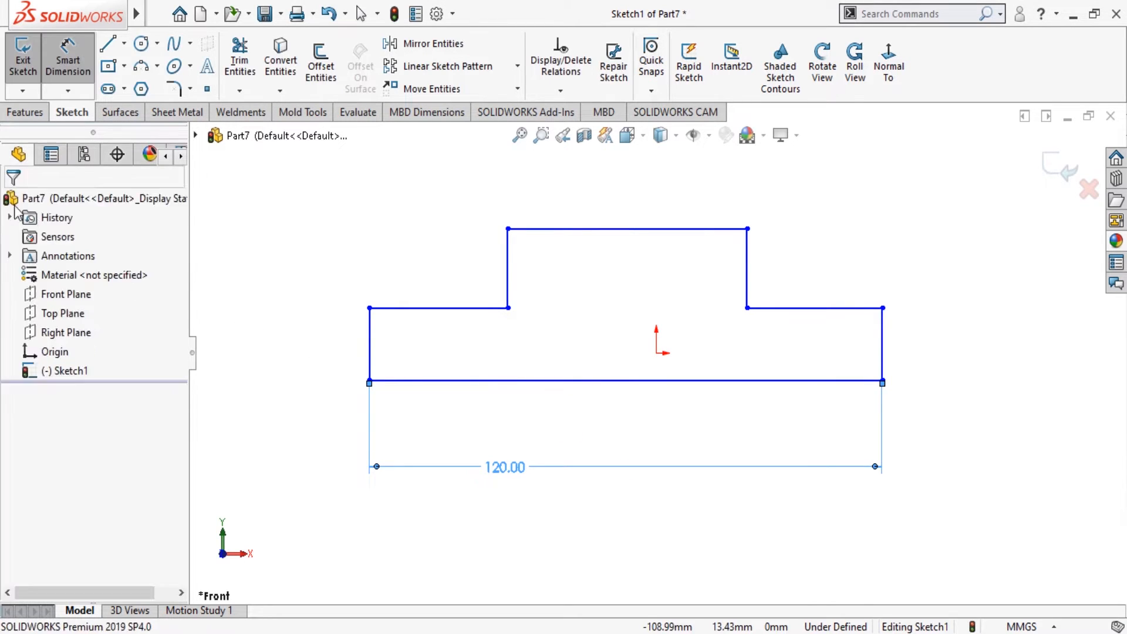
{"action": "key", "text": "Escape"}
Dimension the top edge of the raised middle step to 60 mm
{"action": "left_click", "coordinate": [69, 58]}
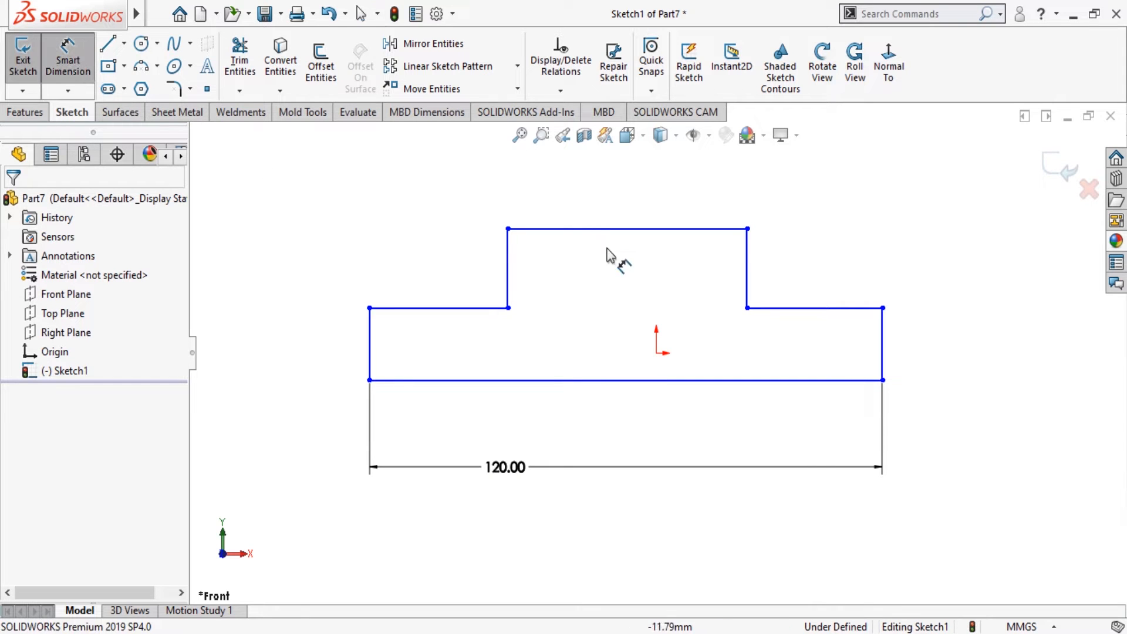
{"action": "left_click", "coordinate": [587, 229]}
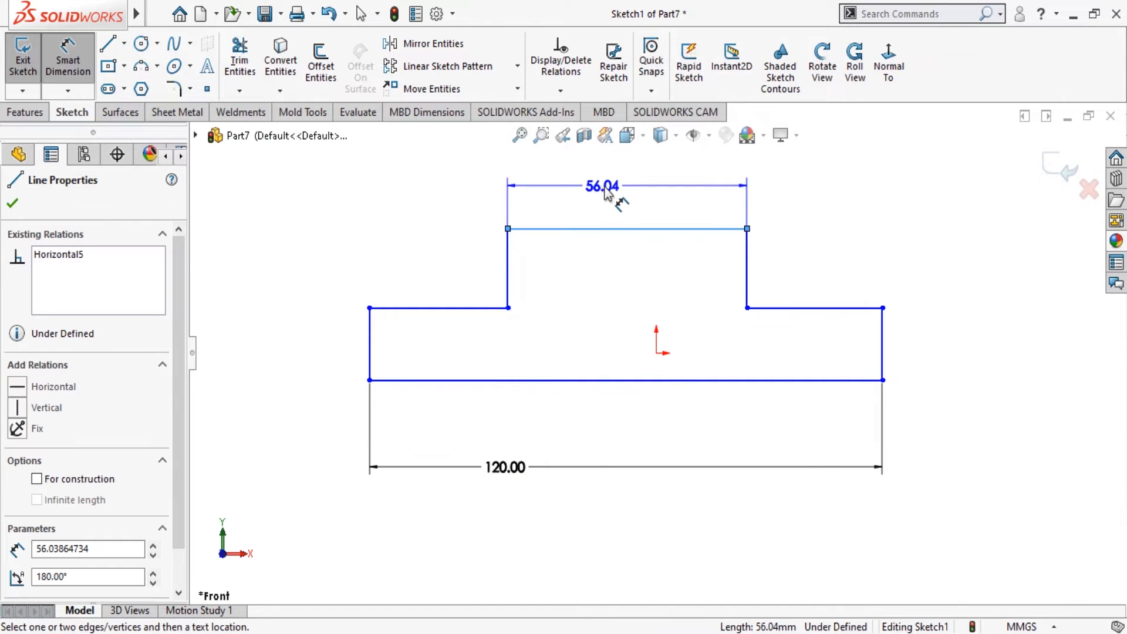
{"action": "left_click", "coordinate": [618, 189]}
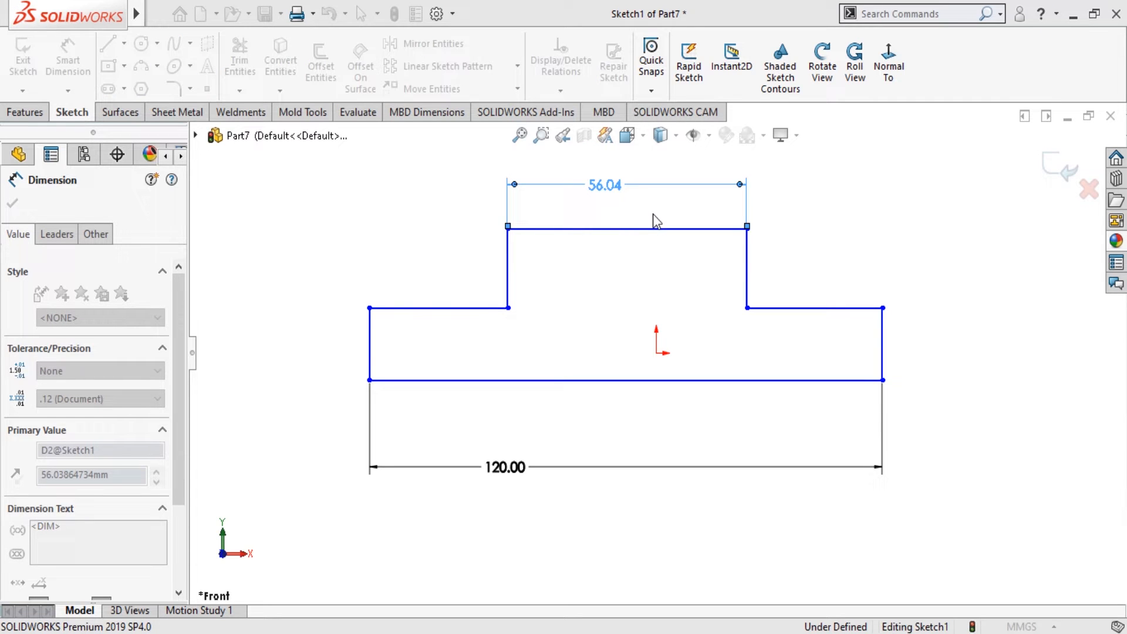
{"action": "key", "text": "Return"}
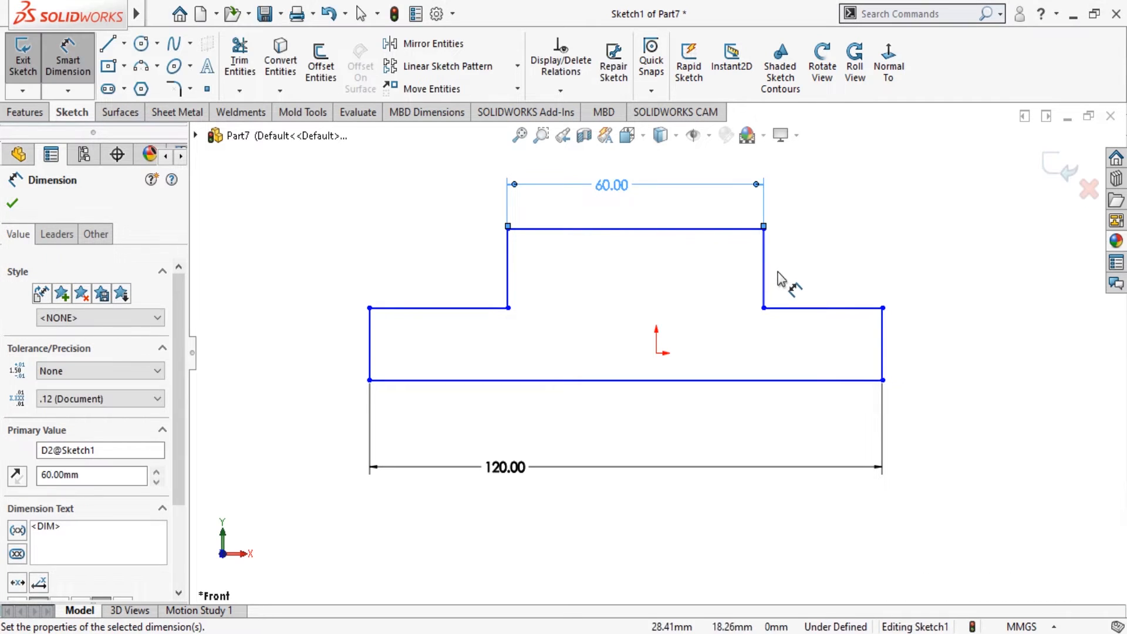
Dimension the right shoulder to 30 mm and add a driven length dimension to the left shoulder
{"action": "left_click", "coordinate": [810, 307]}
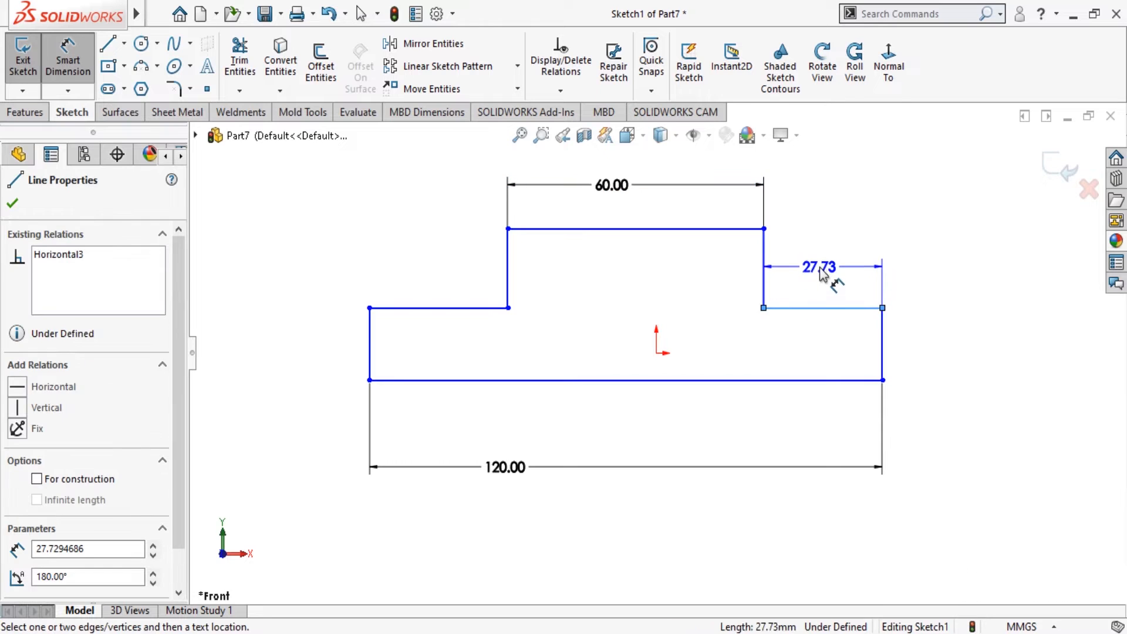
{"action": "left_click", "coordinate": [832, 259]}
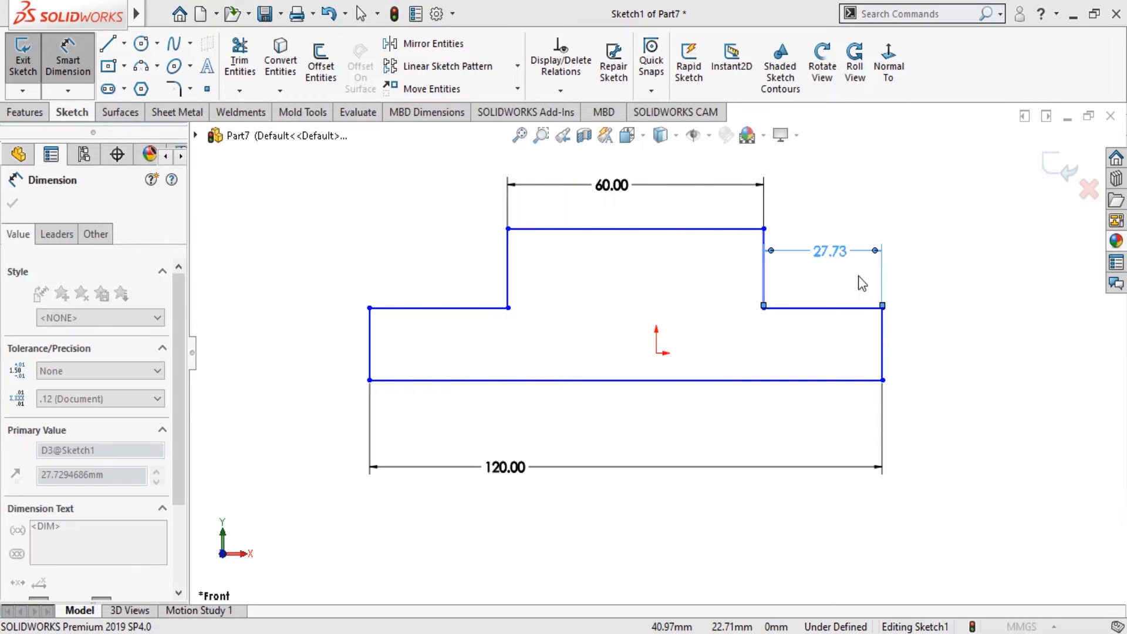
{"action": "type", "text": "30"}
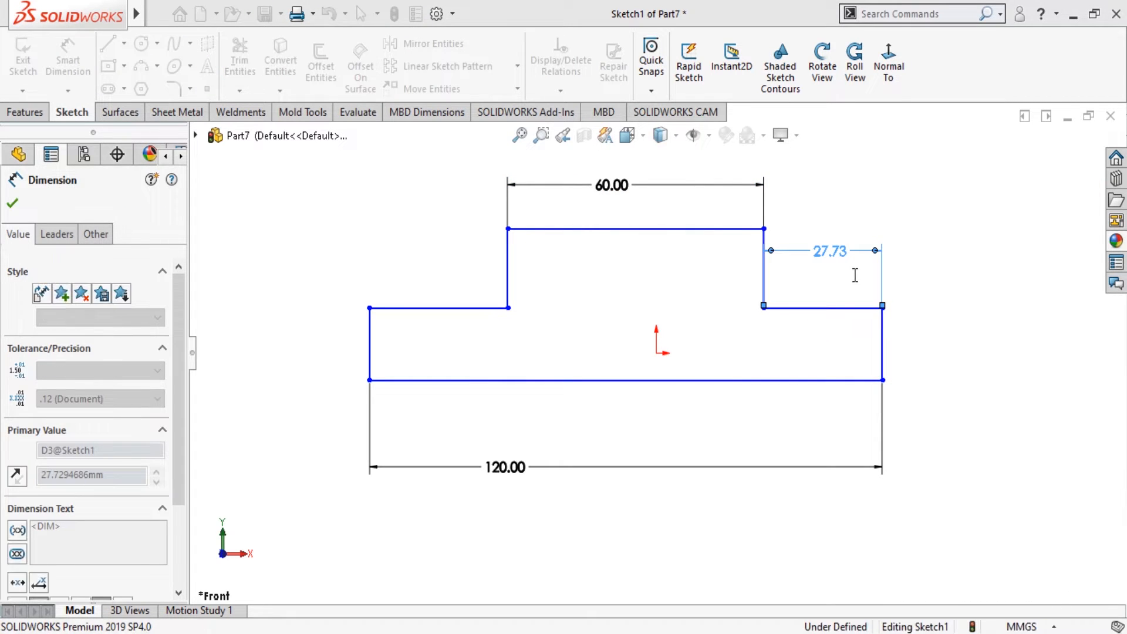
{"action": "key", "text": "Return"}
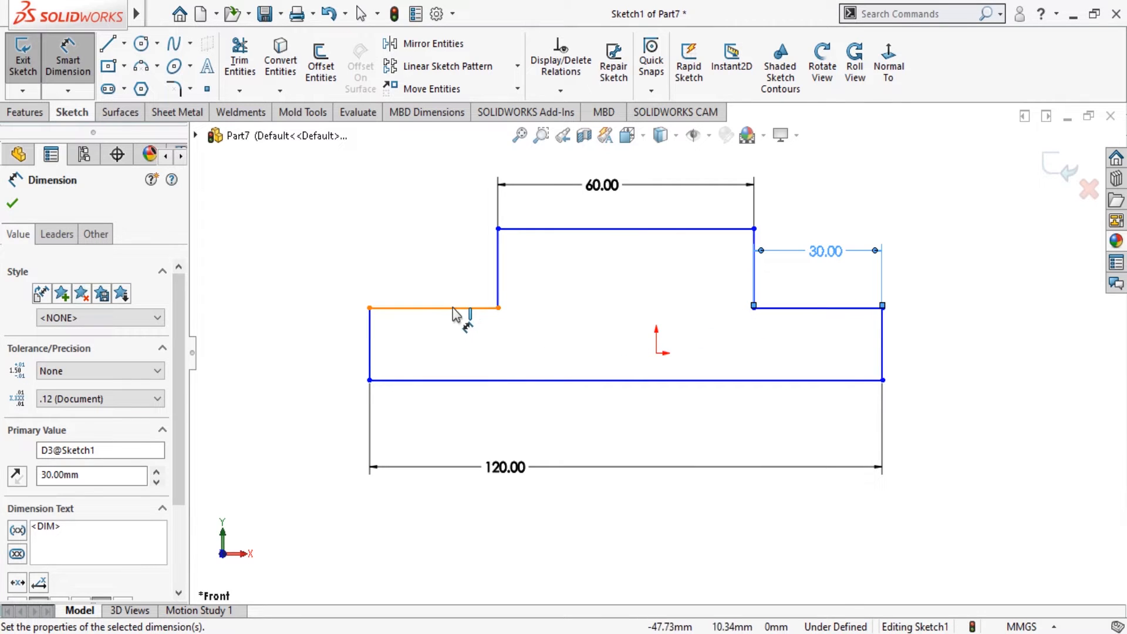
{"action": "left_click", "coordinate": [459, 308]}
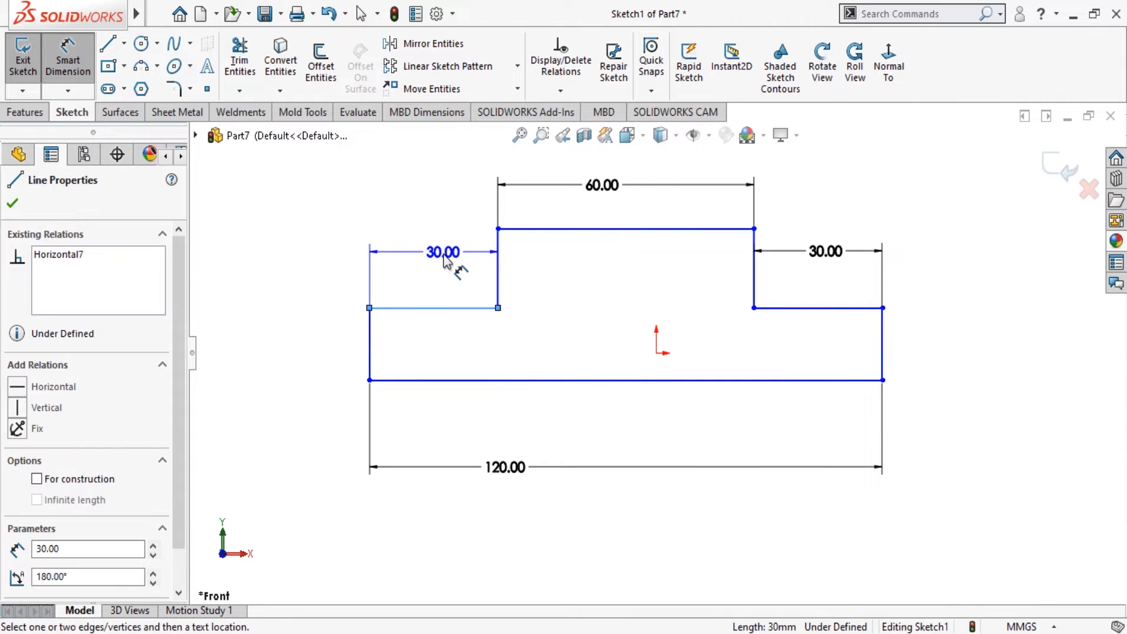
{"action": "left_click", "coordinate": [445, 262]}
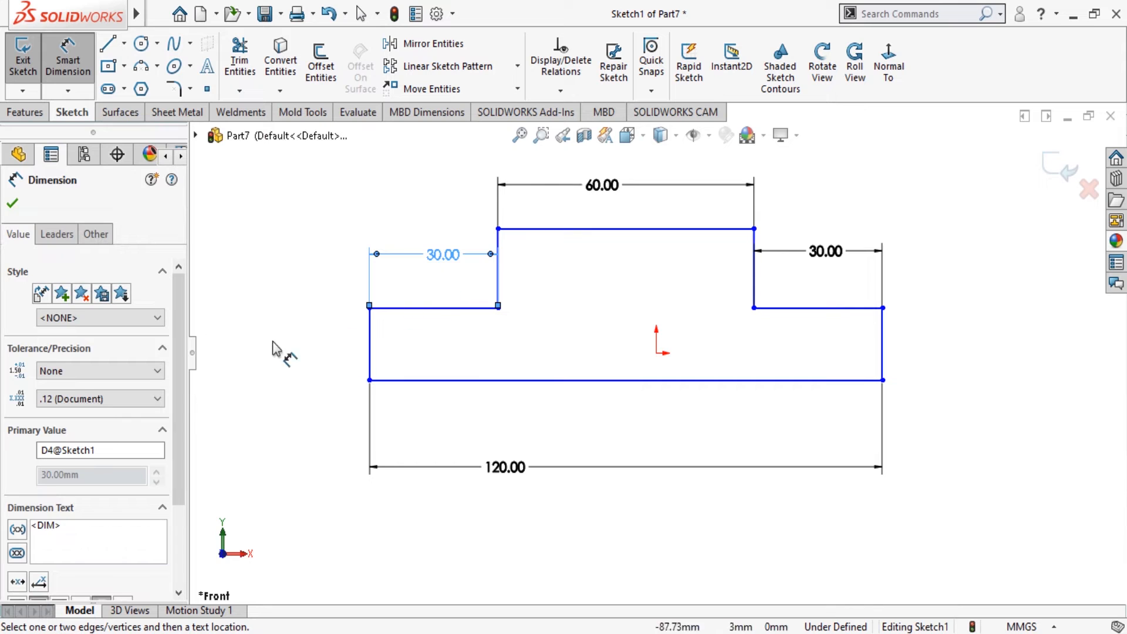
{"action": "left_click", "coordinate": [13, 202]}
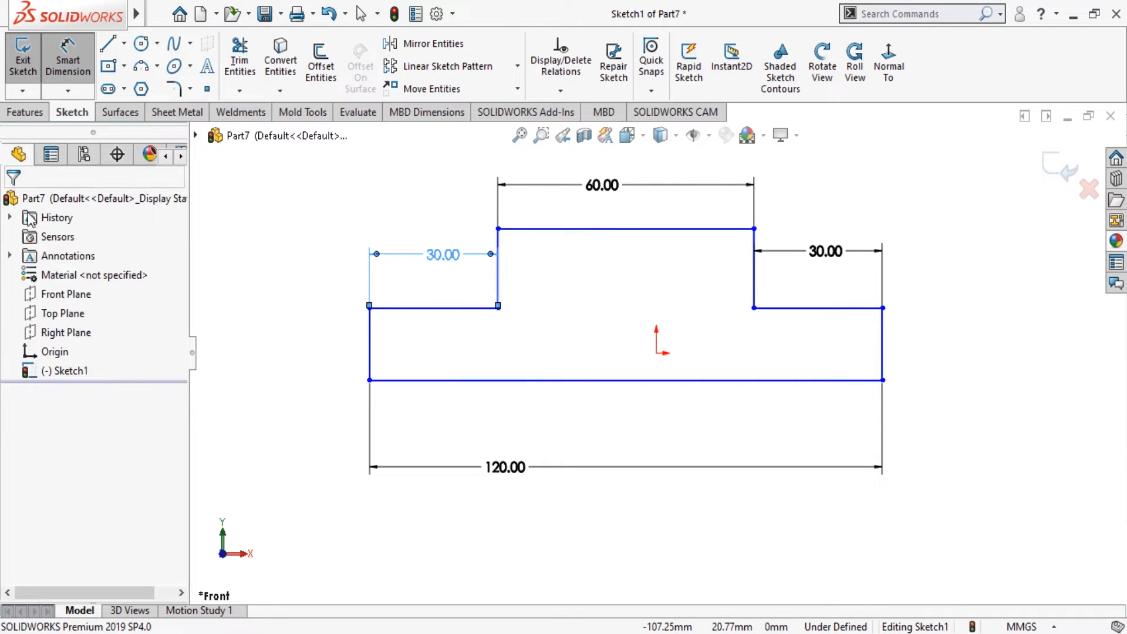
Dimension the left vertical edge of the base to 13 mm
{"action": "left_click", "coordinate": [68, 59]}
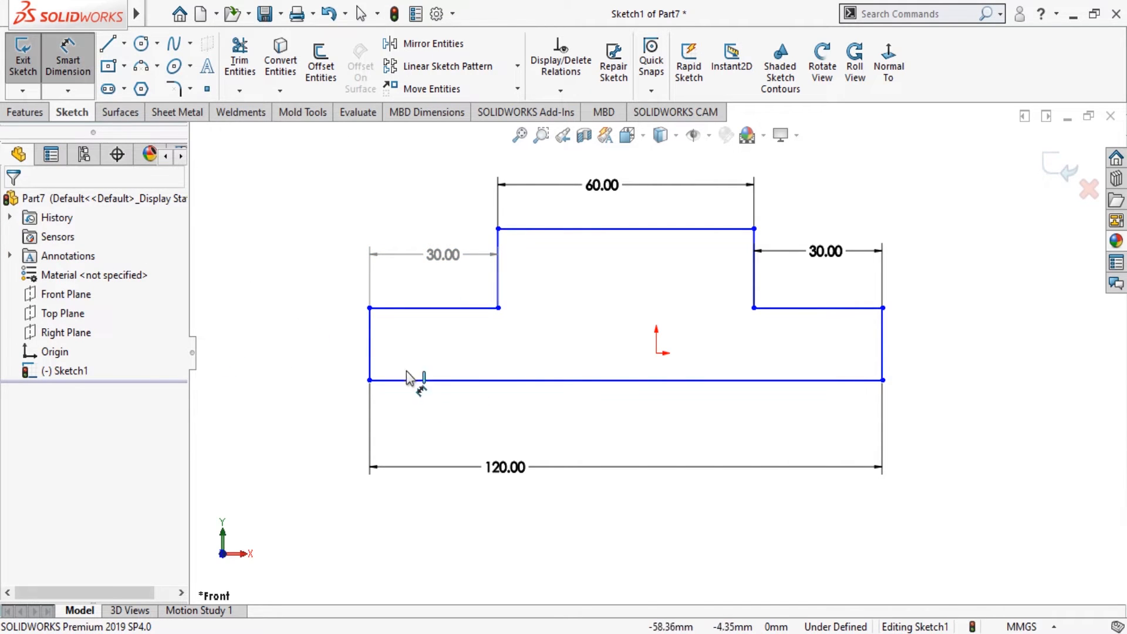
{"action": "left_click", "coordinate": [306, 342]}
{"action": "left_click", "coordinate": [312, 350]}
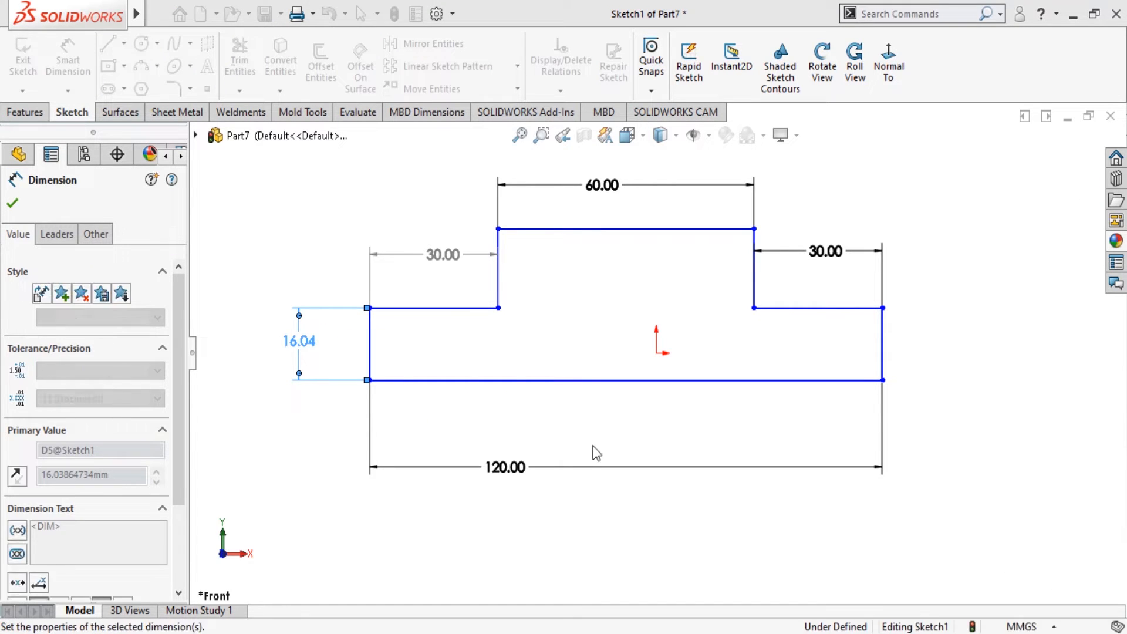
{"action": "type", "text": "13"}
{"action": "key", "text": "Return"}
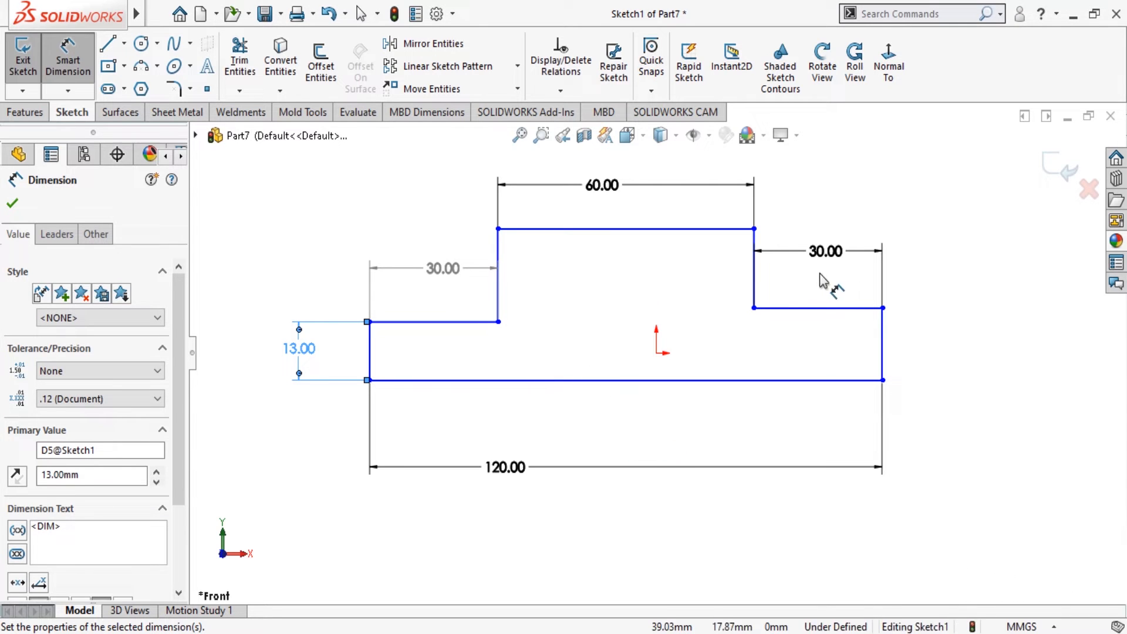
Dimension the right vertical edge of the raised middle step to 13 mm
{"action": "left_click", "coordinate": [755, 273]}
{"action": "left_click", "coordinate": [942, 264]}
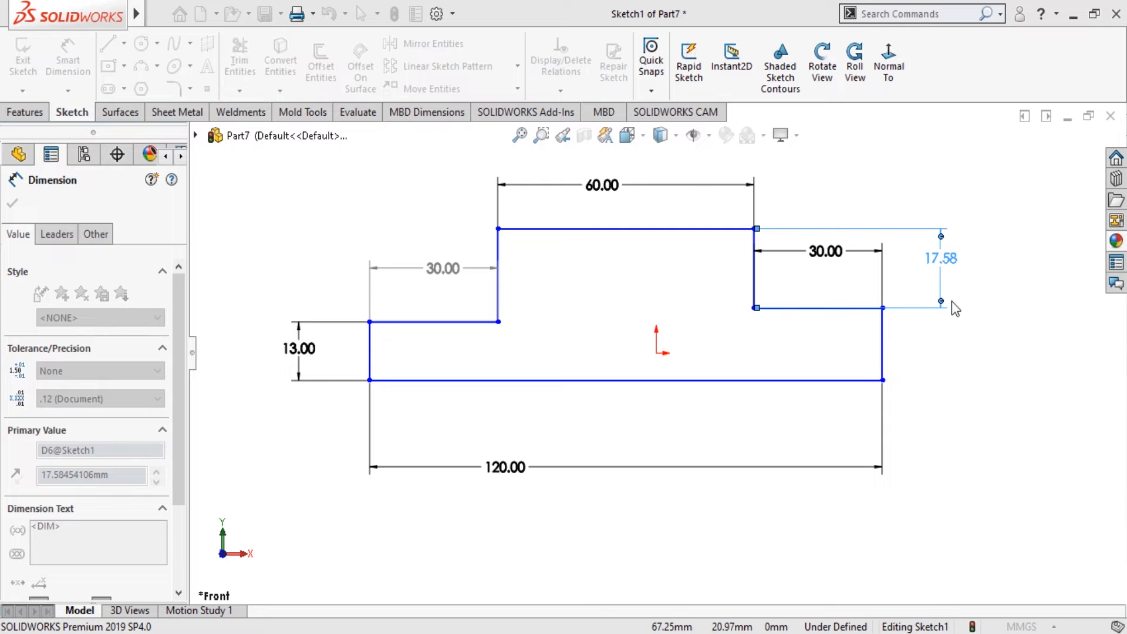
{"action": "type", "text": "13"}
{"action": "key", "text": "Return"}
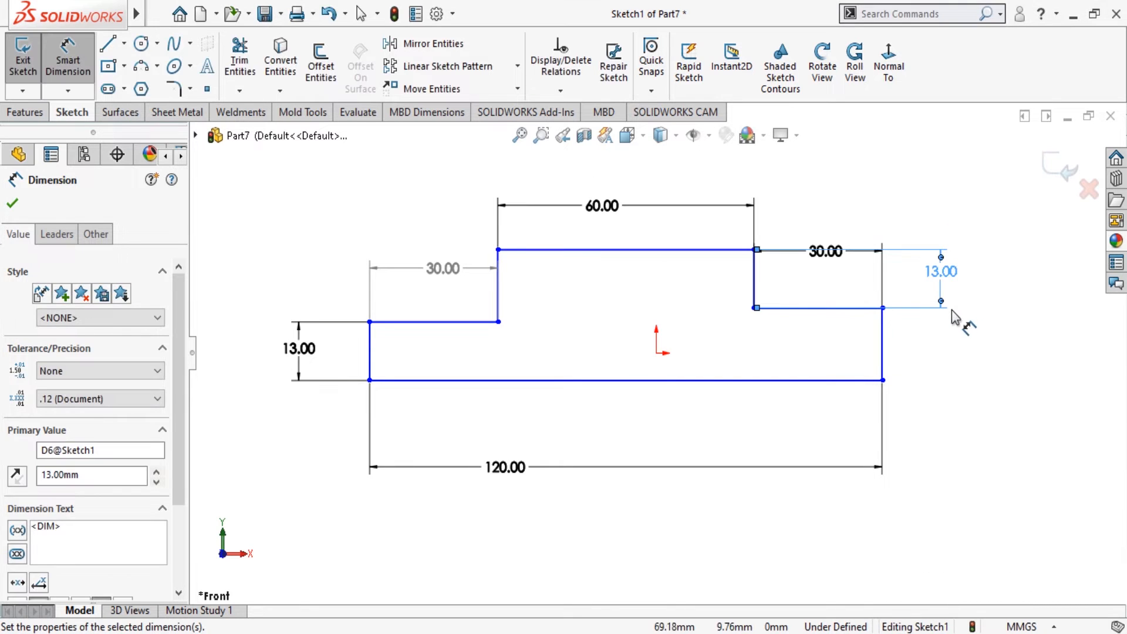
{"action": "left_click", "coordinate": [11, 205]}
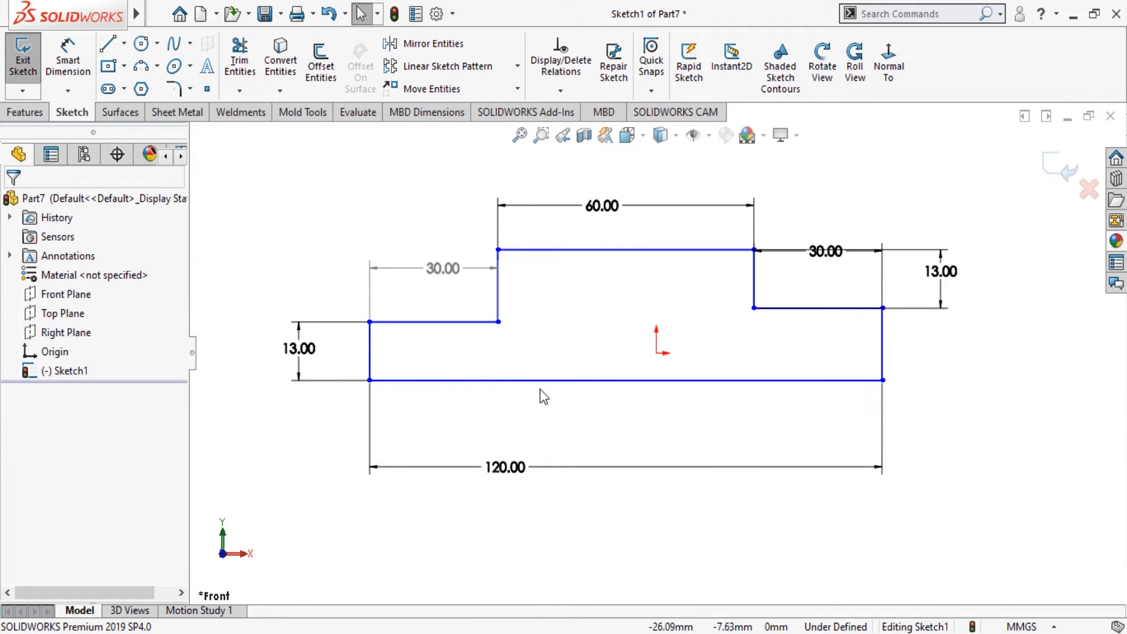
Revolve the stepped profile 360° about its long bottom line
{"action": "left_click", "coordinate": [474, 386]}
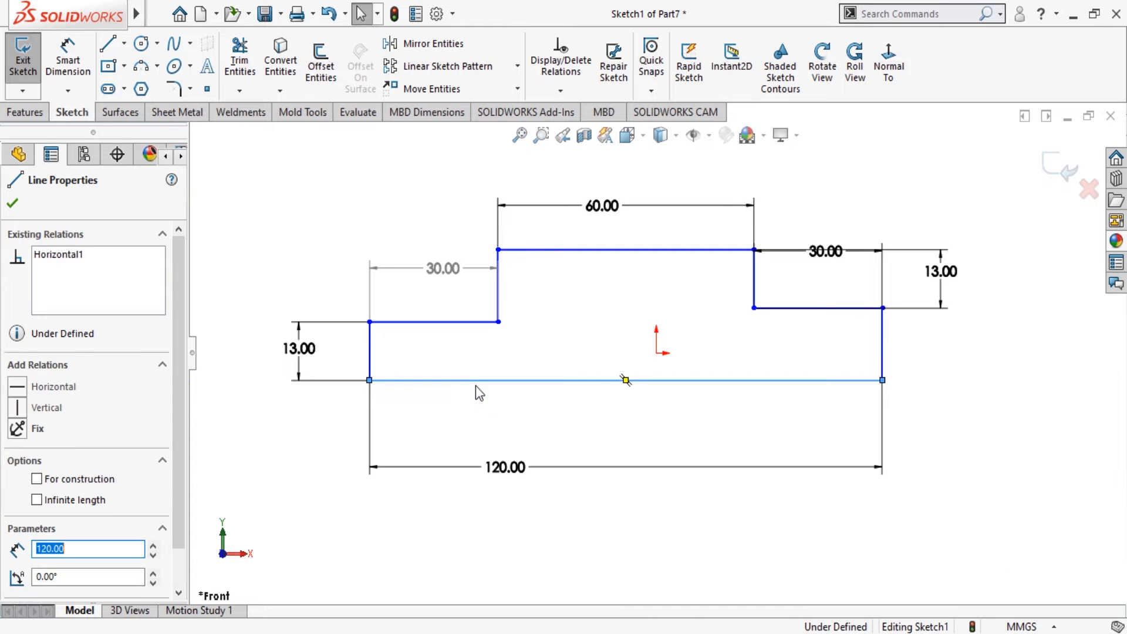
{"action": "left_click", "coordinate": [234, 429]}
{"action": "left_click", "coordinate": [25, 112]}
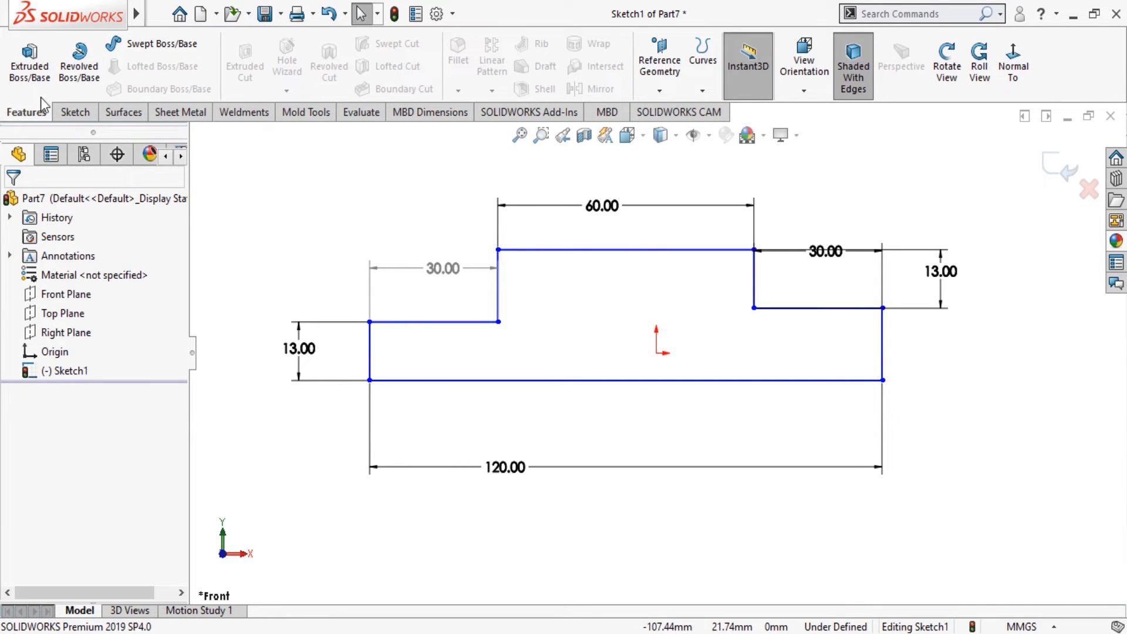
{"action": "left_click", "coordinate": [79, 88]}
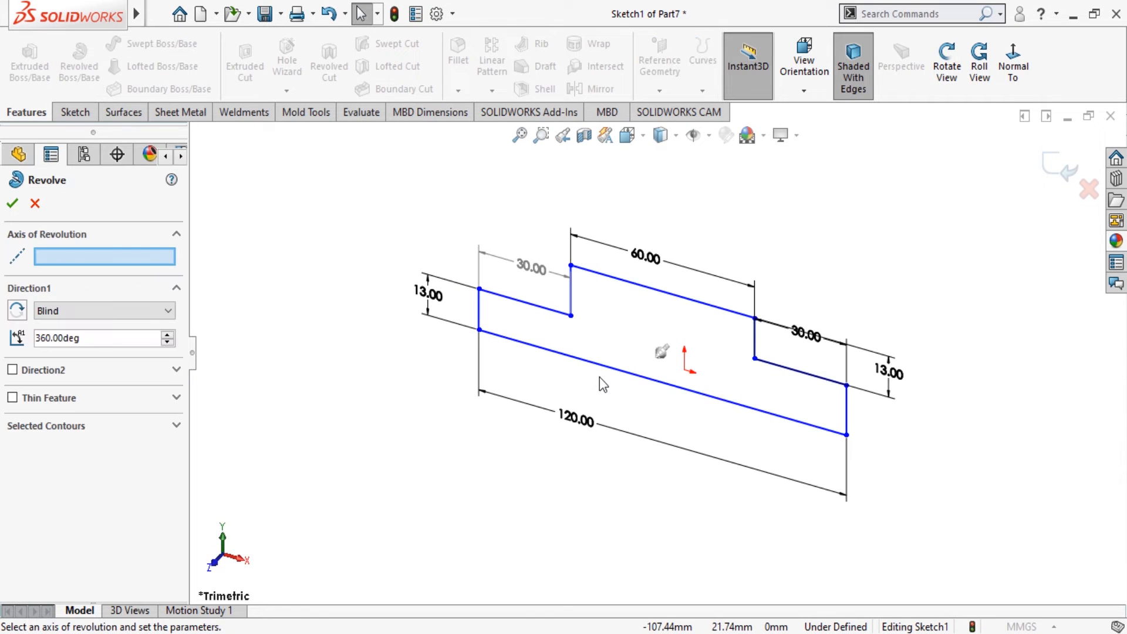
{"action": "left_click", "coordinate": [599, 365]}
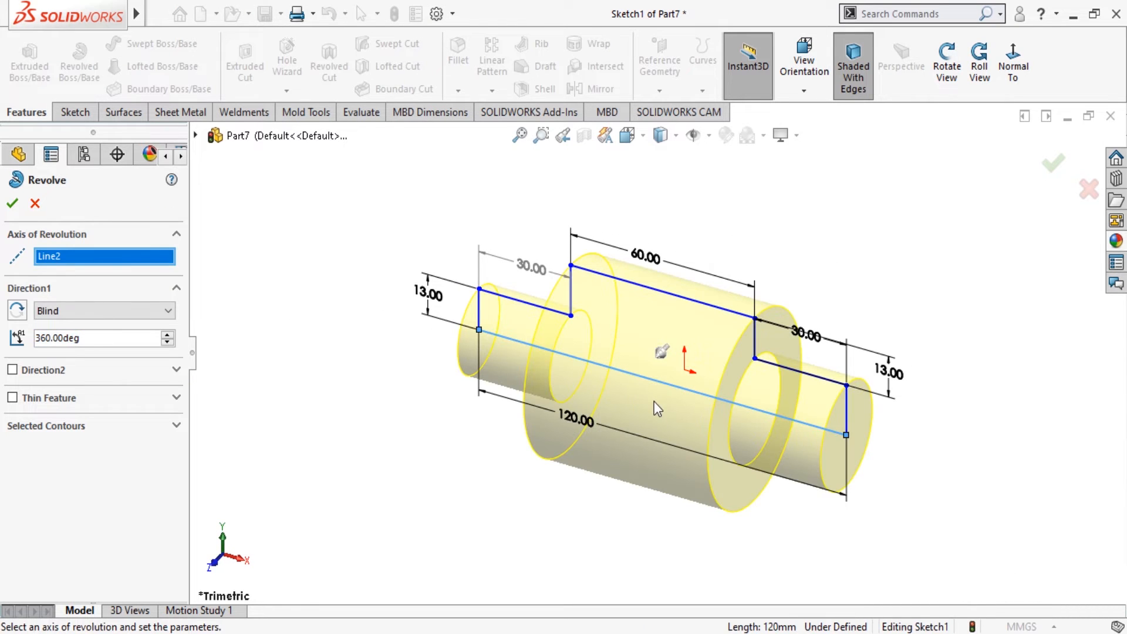
{"action": "left_click", "coordinate": [13, 204]}
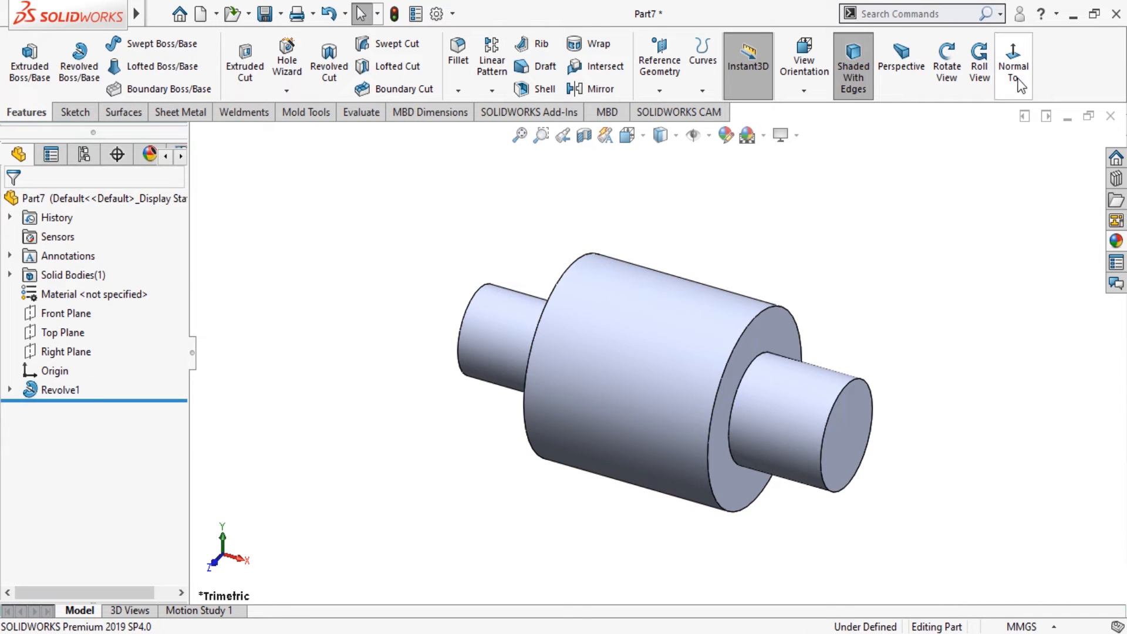
Start a new sketch on the Front Plane and orient the view normal to it
{"action": "left_click", "coordinate": [947, 66]}
{"action": "left_click_drag", "start_coordinate": [896, 255], "coordinate": [734, 311]}
{"action": "left_click", "coordinate": [947, 65]}
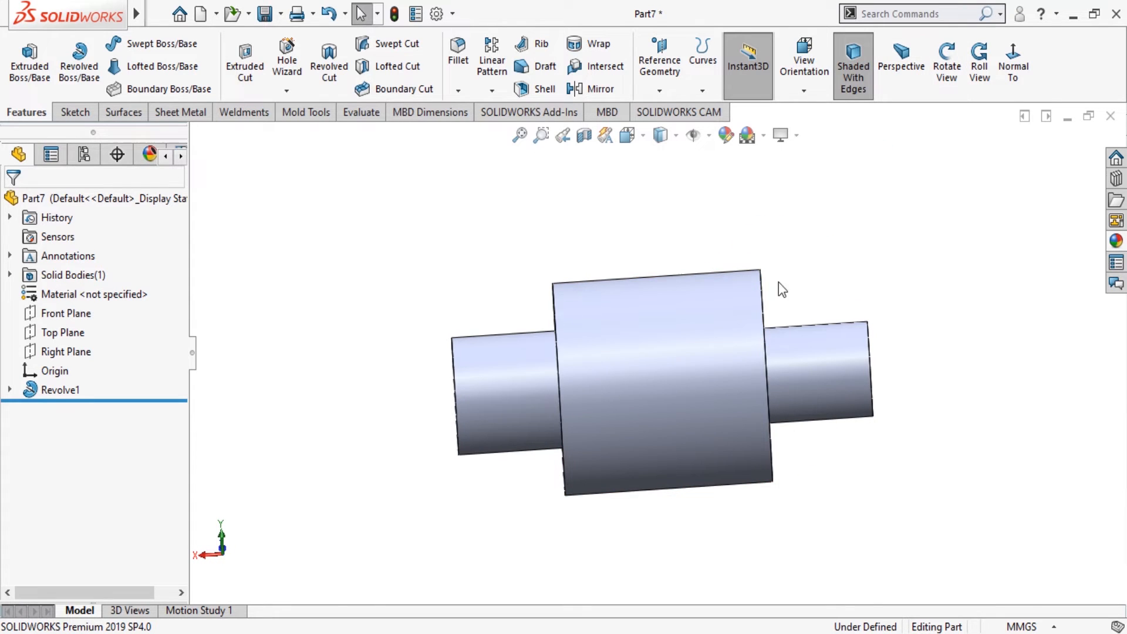
{"action": "left_click", "coordinate": [677, 370]}
{"action": "left_click", "coordinate": [327, 336]}
{"action": "left_click", "coordinate": [61, 315]}
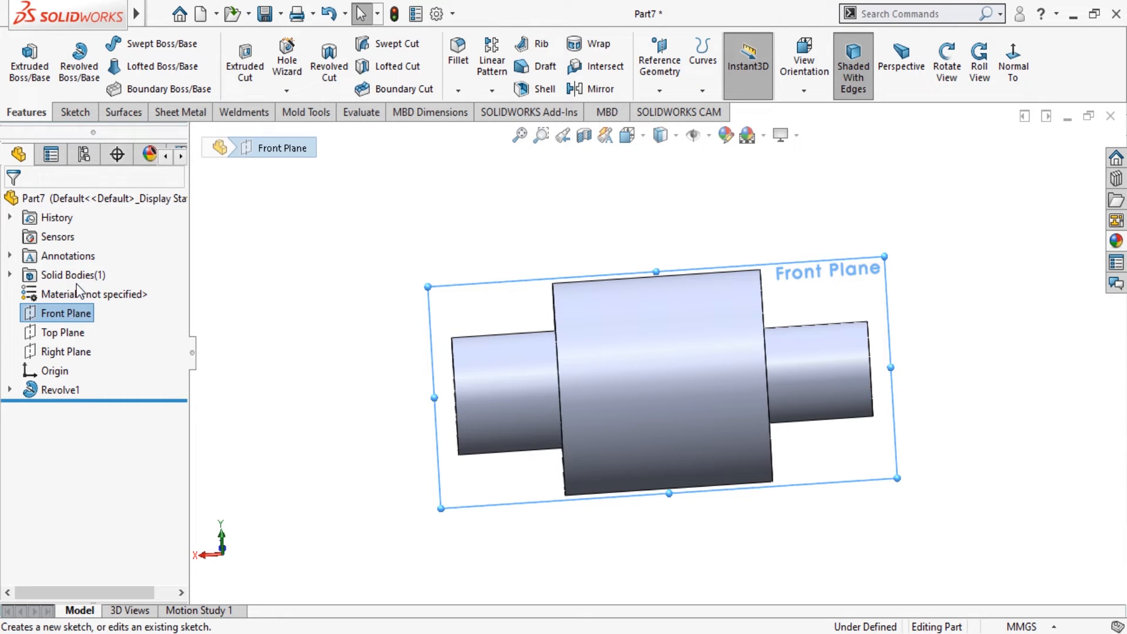
{"action": "left_click", "coordinate": [77, 285]}
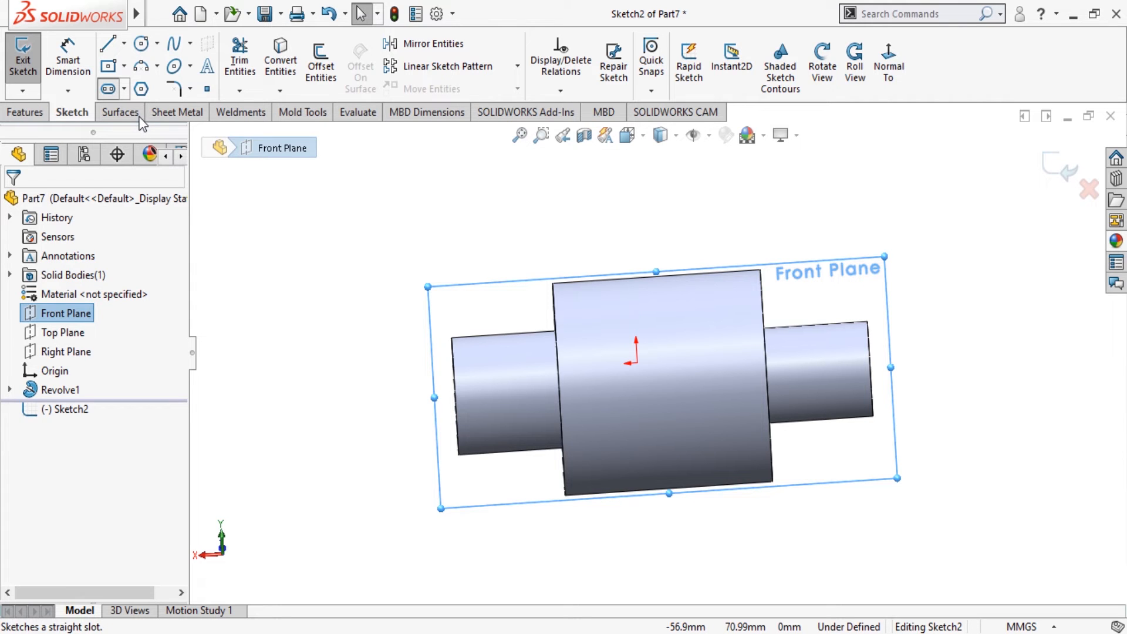
{"action": "left_click", "coordinate": [888, 66]}
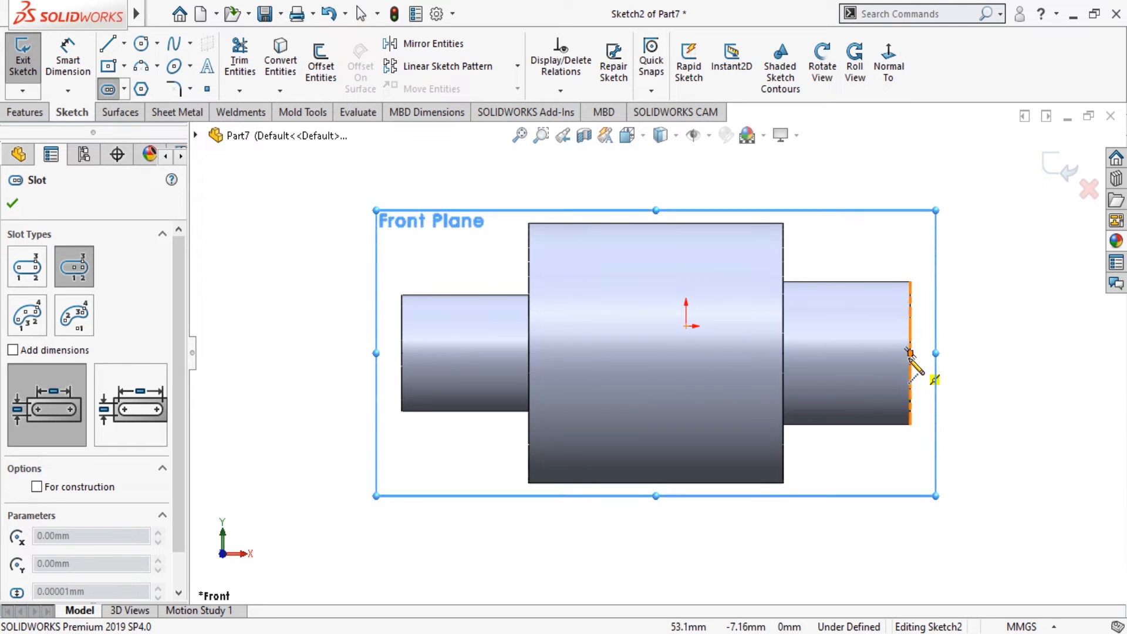
Draw a horizontal centerline along the shaft axis between the midpoints of the two end edges
{"action": "left_click", "coordinate": [125, 43]}
{"action": "left_click", "coordinate": [147, 66]}
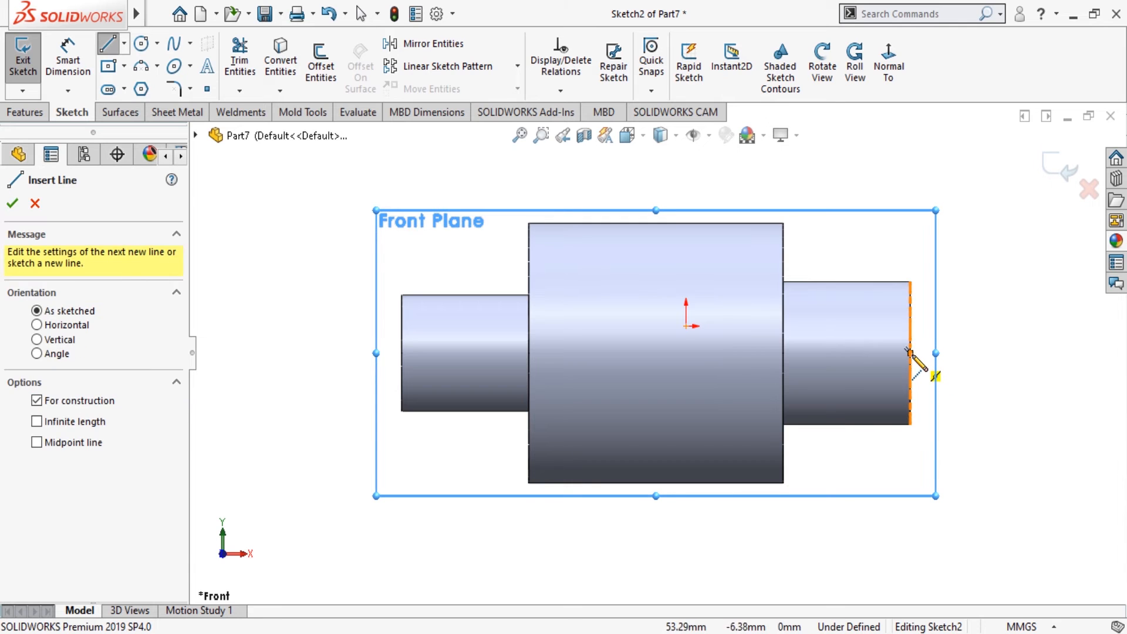
{"action": "left_click", "coordinate": [911, 353]}
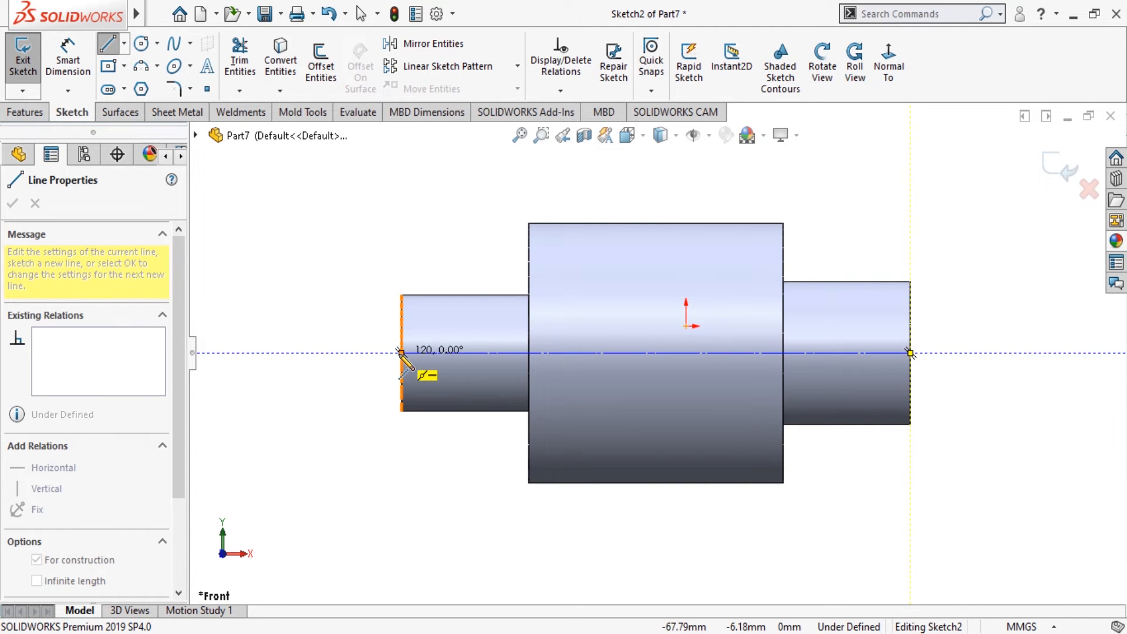
{"action": "left_click", "coordinate": [401, 352]}
{"action": "key", "text": "Escape"}
{"action": "key", "text": "Escape"}
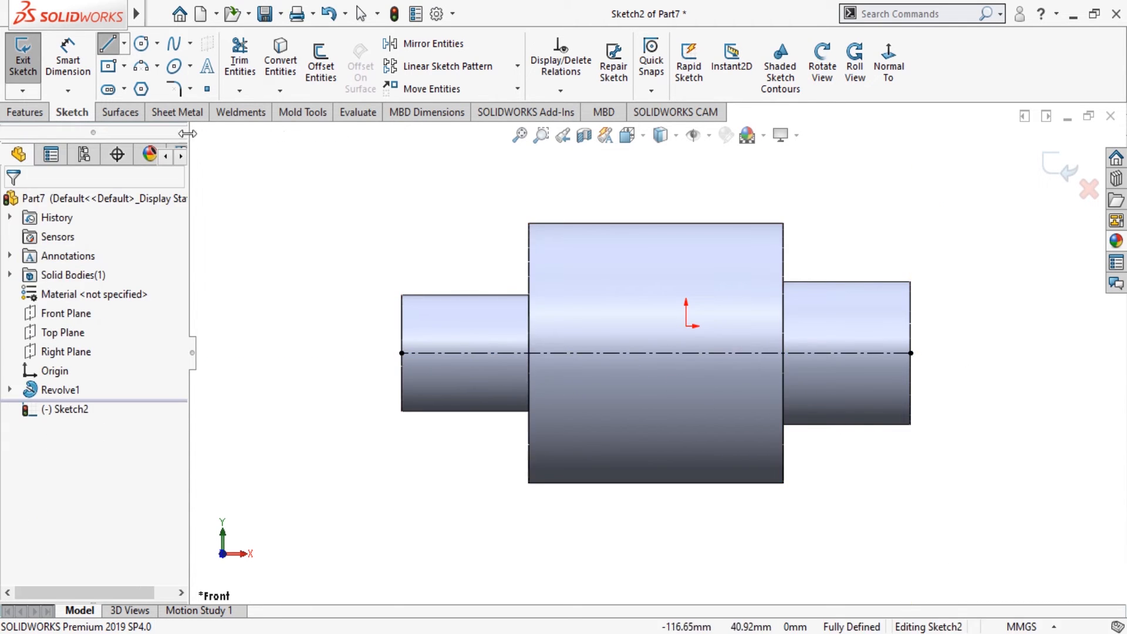
Sketch a centerpoint straight slot at the centerline's midpoint, about 31 mm between arc centers and about 10 mm wide
{"action": "left_click", "coordinate": [108, 90]}
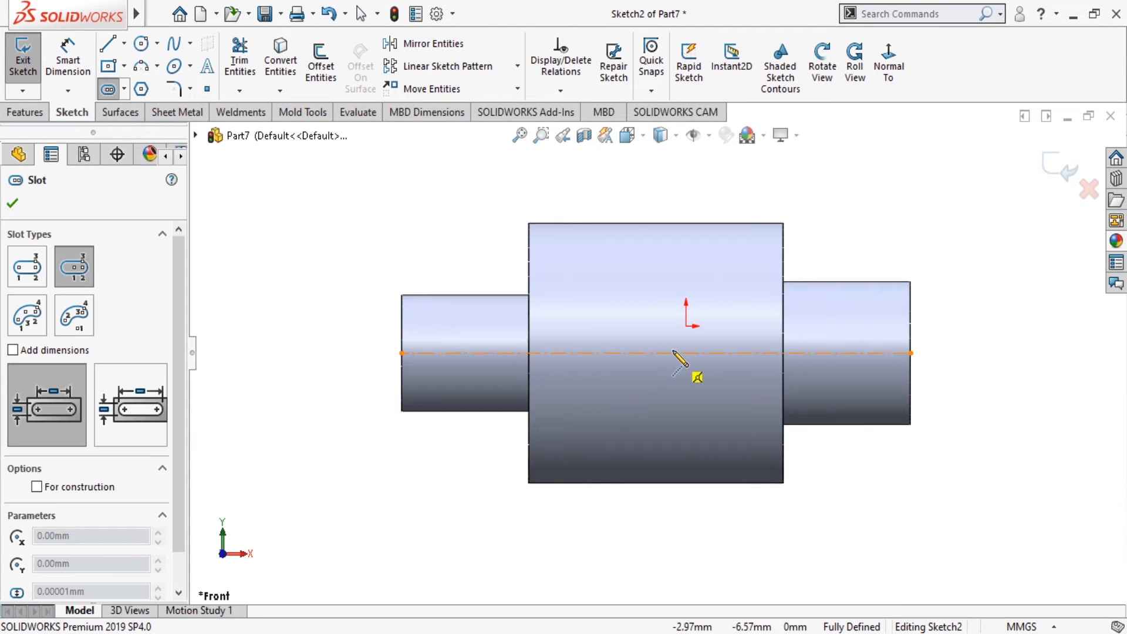
{"action": "left_click", "coordinate": [656, 353]}
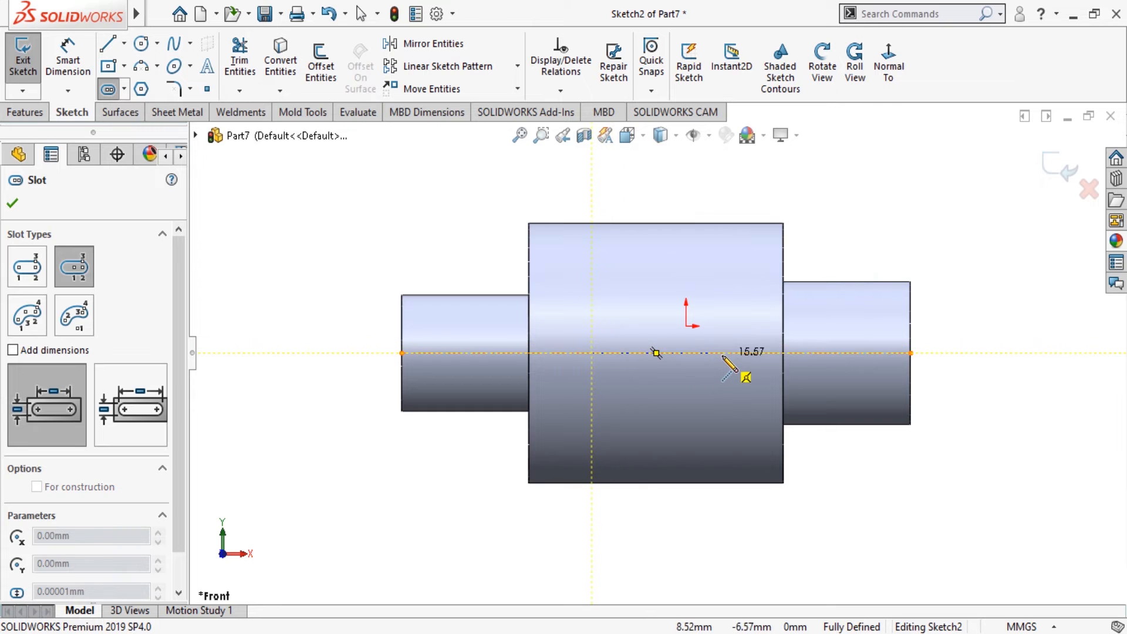
{"action": "left_click", "coordinate": [724, 353]}
{"action": "left_click", "coordinate": [725, 378]}
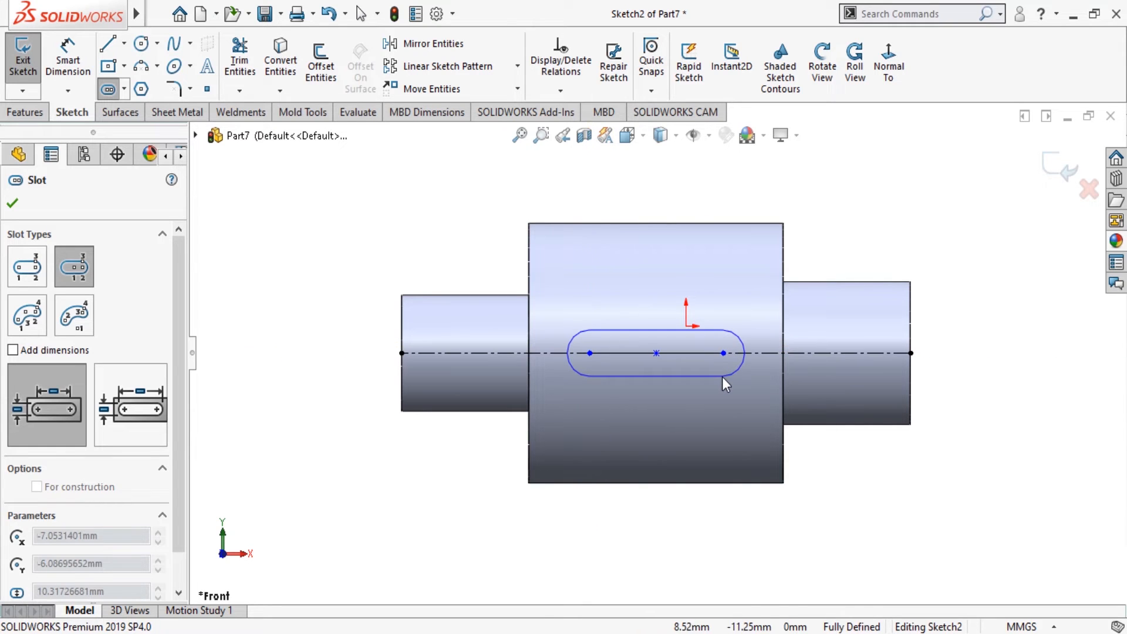
{"action": "left_click", "coordinate": [13, 204]}
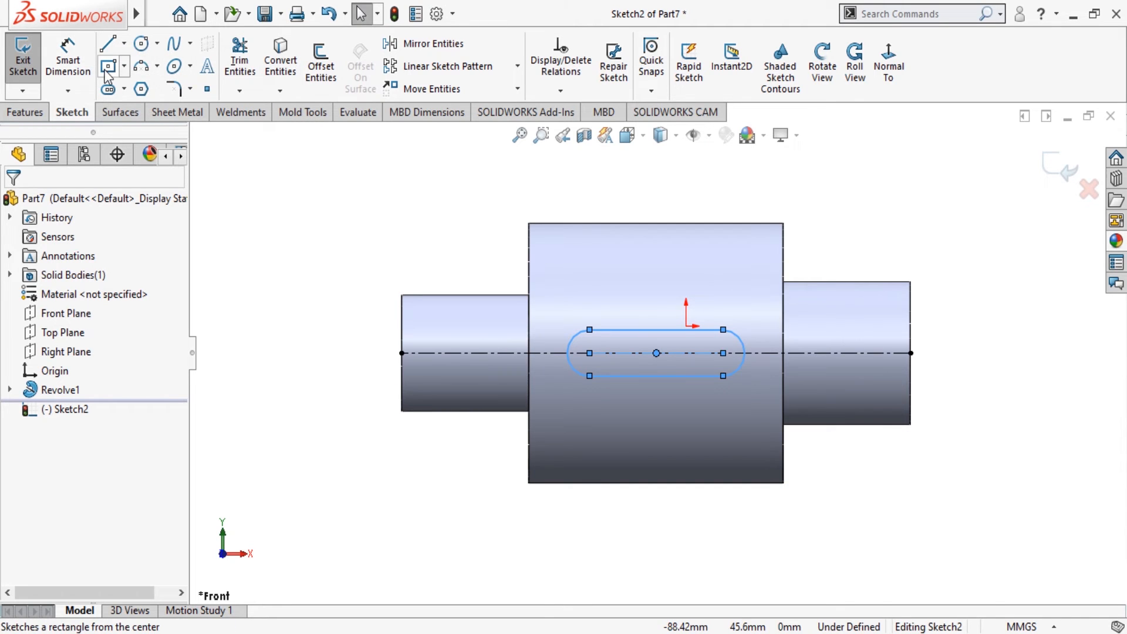
Start an extruded cut of the slot with an Offset start condition of 20 mm
{"action": "left_click", "coordinate": [25, 112]}
{"action": "left_click", "coordinate": [257, 70]}
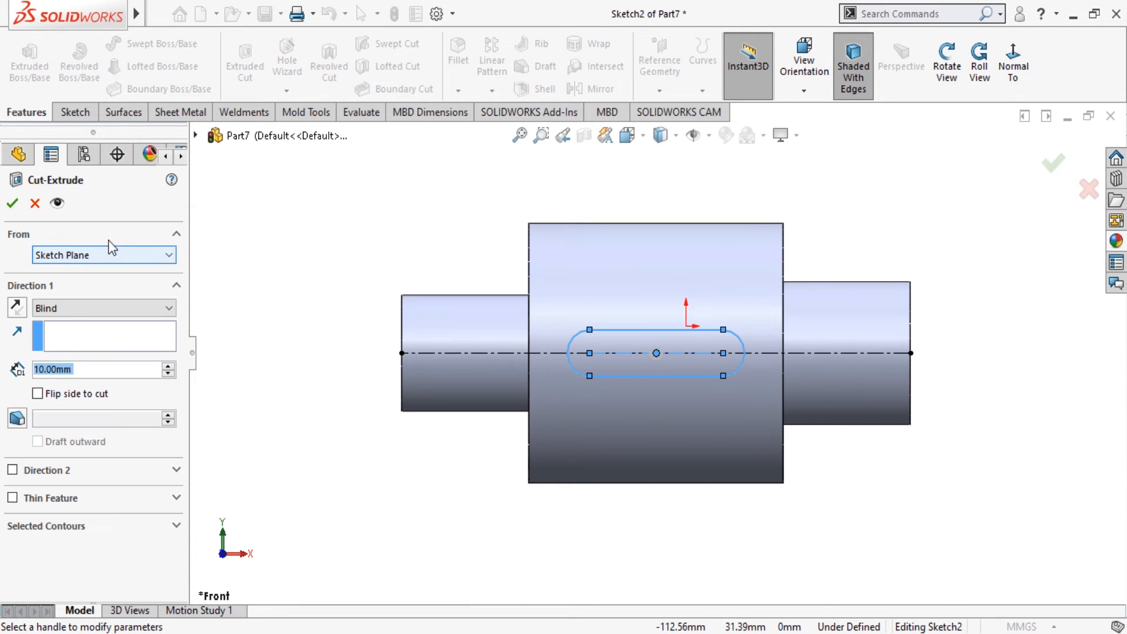
{"action": "left_click", "coordinate": [107, 301]}
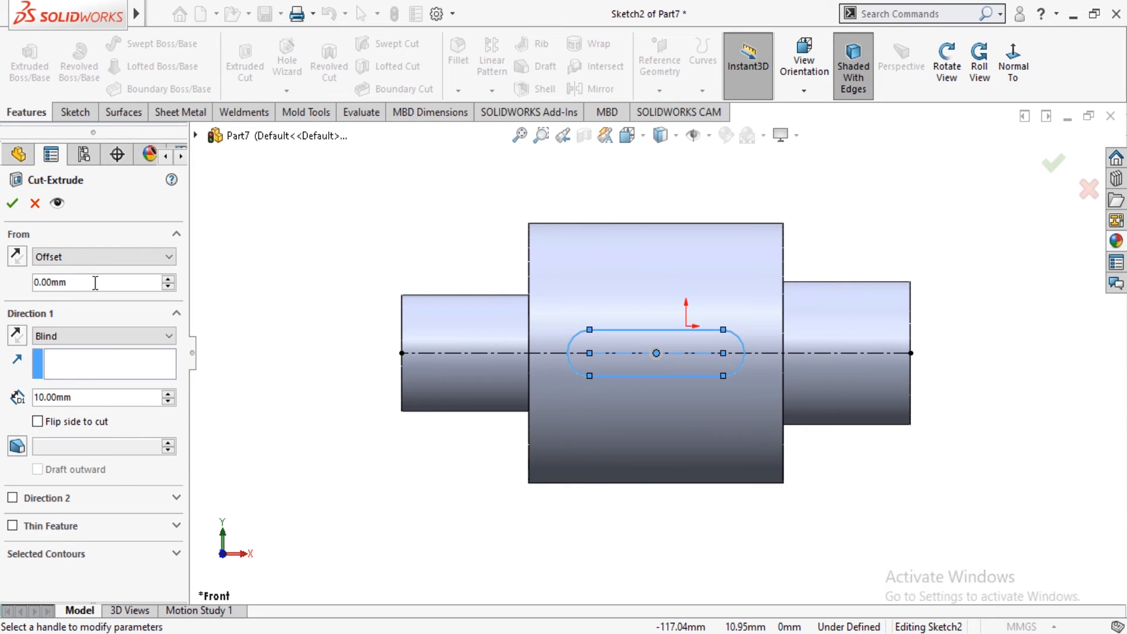
{"action": "left_click_drag", "start_coordinate": [93, 282], "coordinate": [3, 292]}
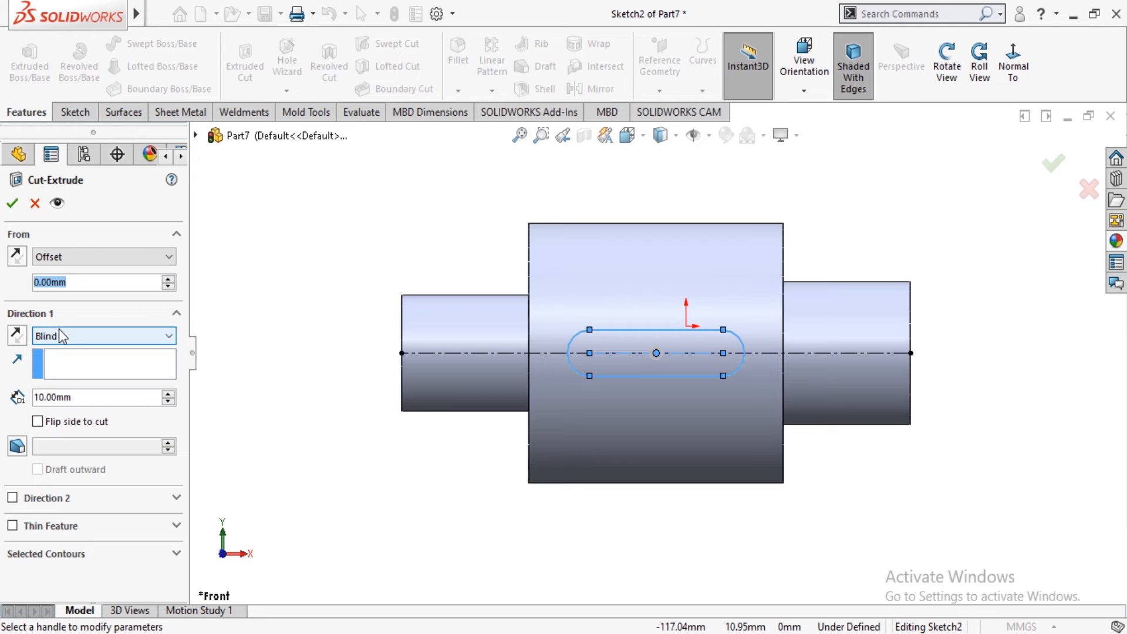
{"action": "type", "text": "20"}
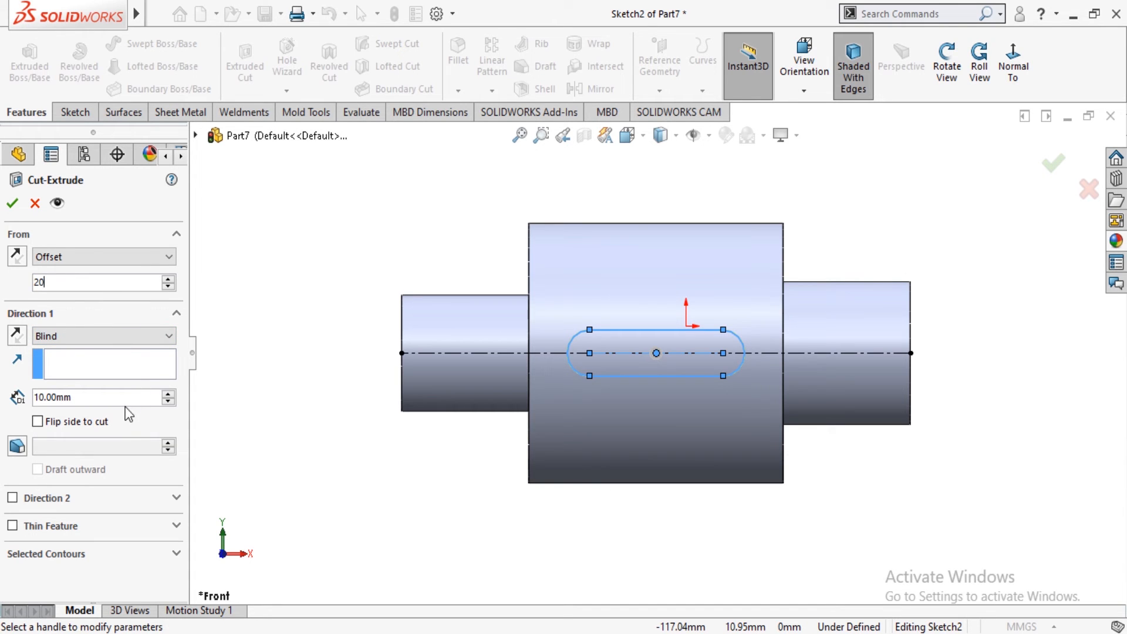
{"action": "left_click", "coordinate": [133, 420]}
Set the slot cut's start offset to 40 mm
{"action": "left_click", "coordinate": [946, 66]}
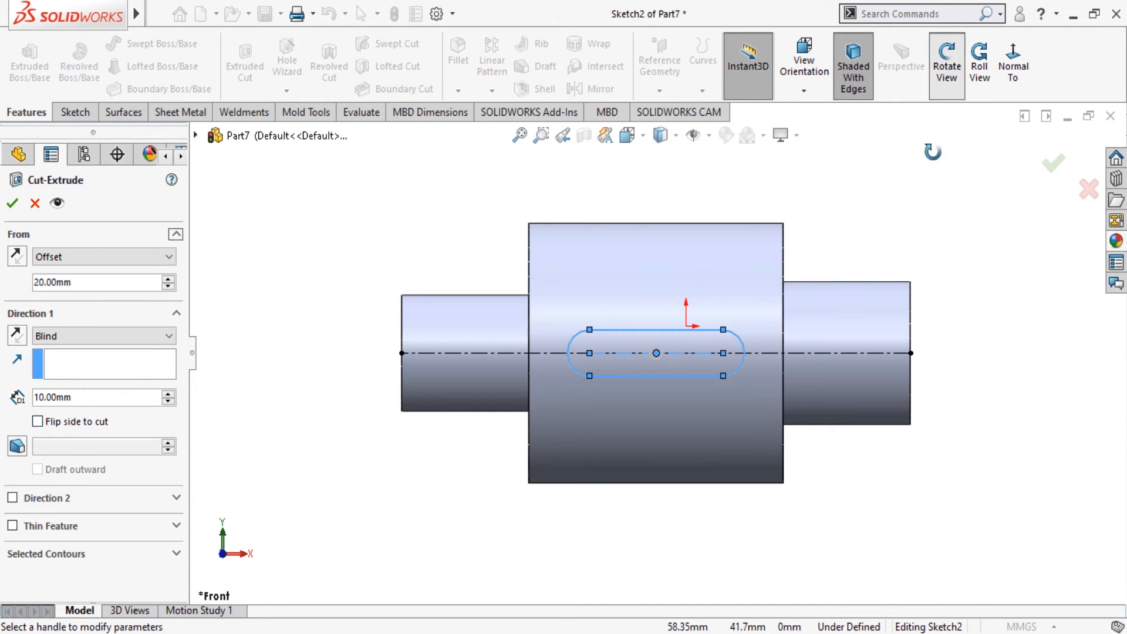
{"action": "left_click_drag", "start_coordinate": [916, 229], "coordinate": [863, 282]}
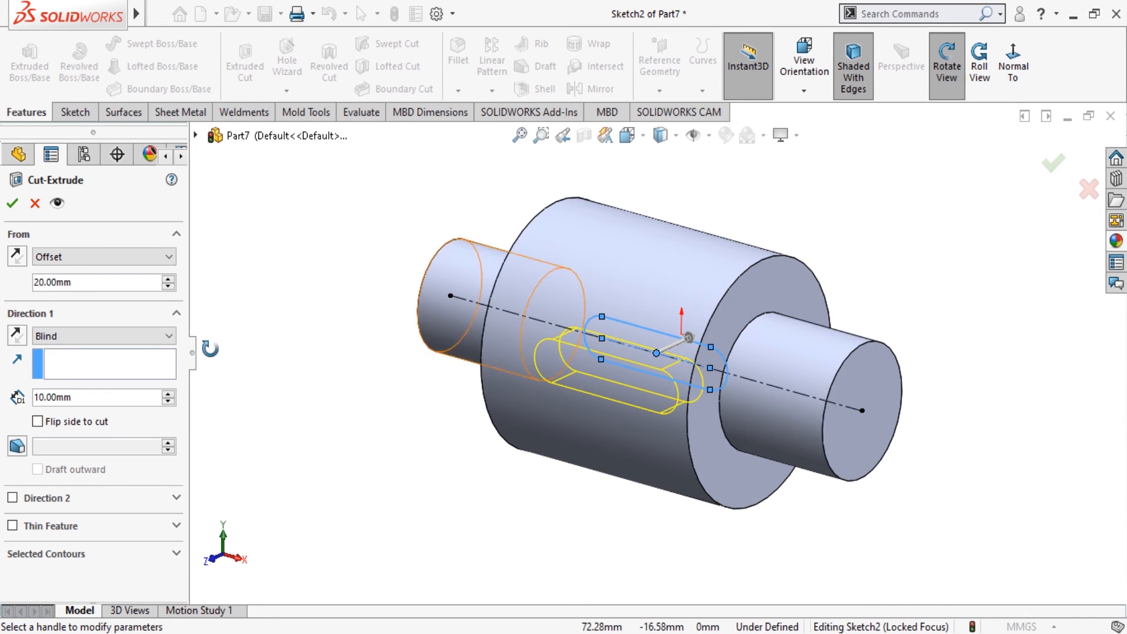
{"action": "left_click", "coordinate": [107, 288]}
{"action": "left_click_drag", "start_coordinate": [107, 287], "coordinate": [1, 306]}
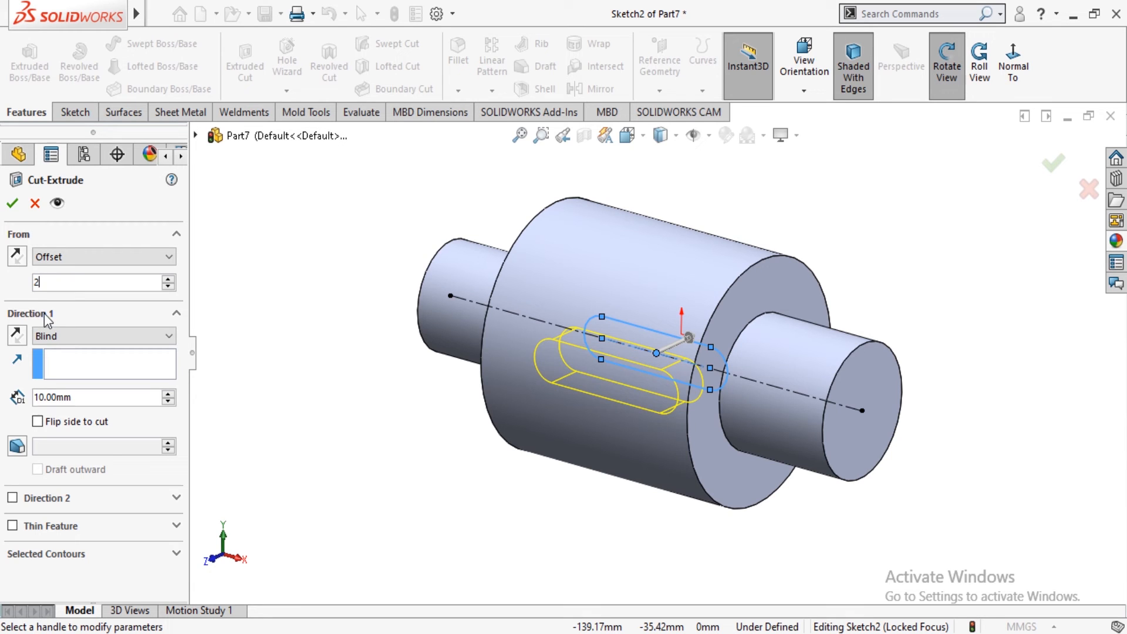
{"action": "key", "text": "BackSpace"}
{"action": "type", "text": "40.00mm"}
{"action": "key", "text": "Return"}
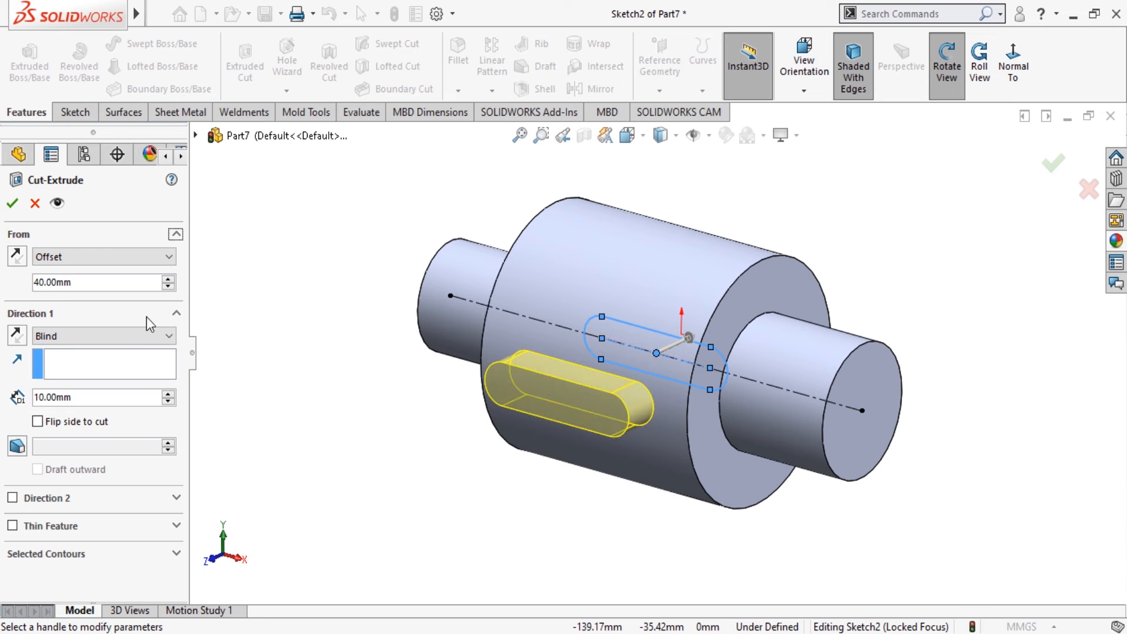
Set the cut's start offset to 30 mm and complete the 10 mm blind cut
{"action": "left_click_drag", "start_coordinate": [98, 285], "coordinate": [2, 303]}
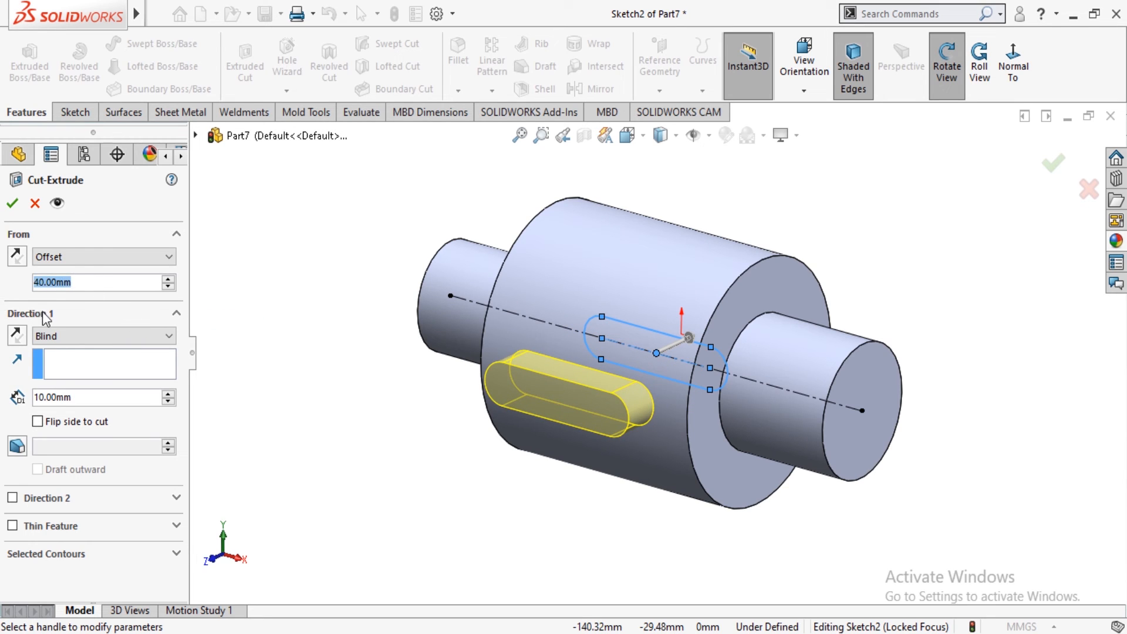
{"action": "type", "text": "30"}
{"action": "left_click", "coordinate": [165, 373]}
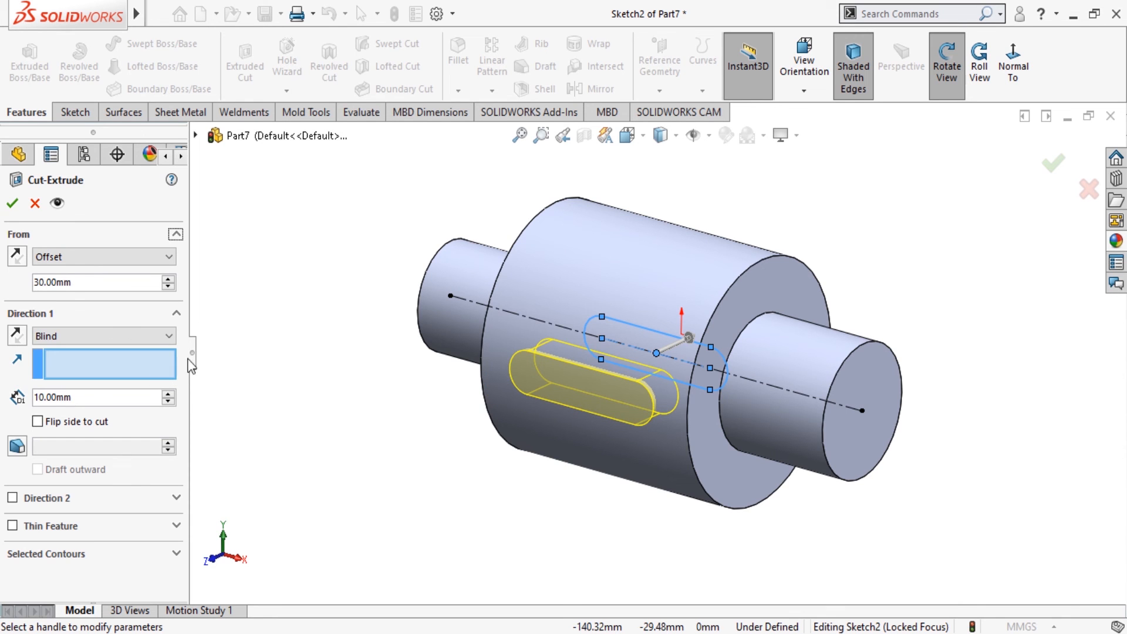
{"action": "mouse_move", "coordinate": [335, 323]}
{"action": "left_mouse_down"}
{"action": "mouse_move", "coordinate": [298, 335]}
{"action": "mouse_move", "coordinate": [277, 317]}
{"action": "mouse_move", "coordinate": [327, 321]}
{"action": "left_mouse_up"}
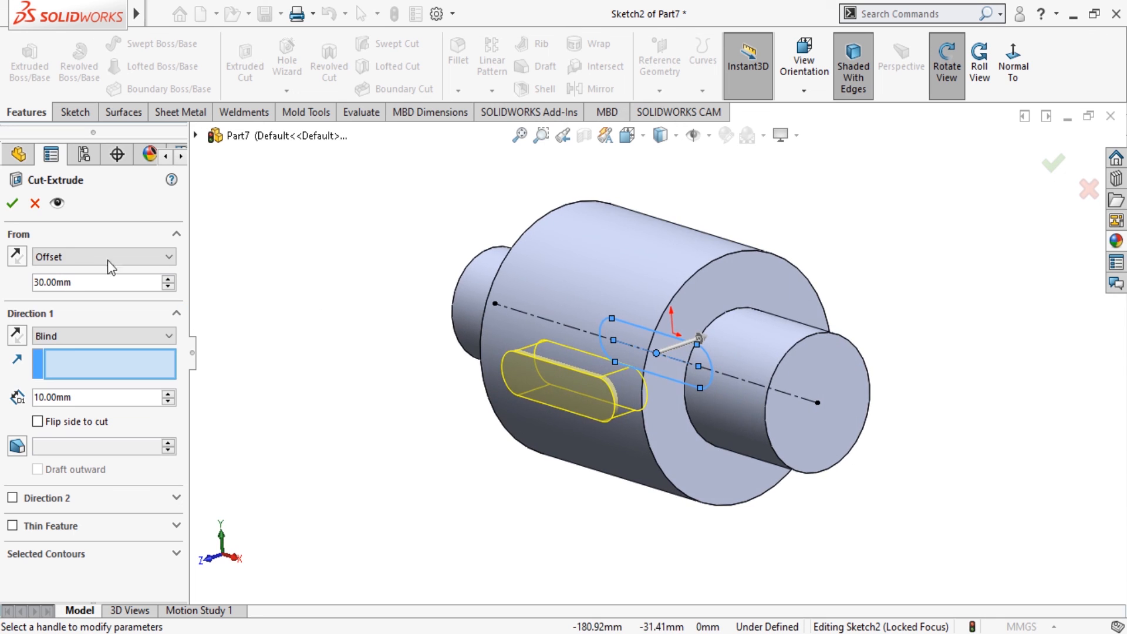
{"action": "left_click", "coordinate": [15, 204]}
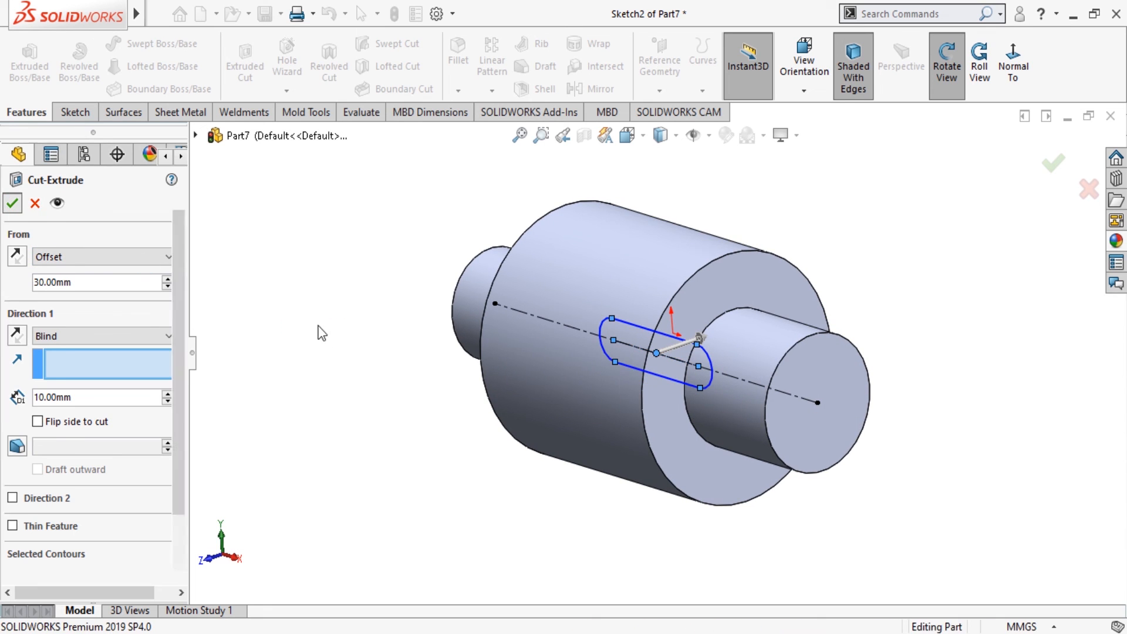
{"action": "left_click", "coordinate": [948, 66]}
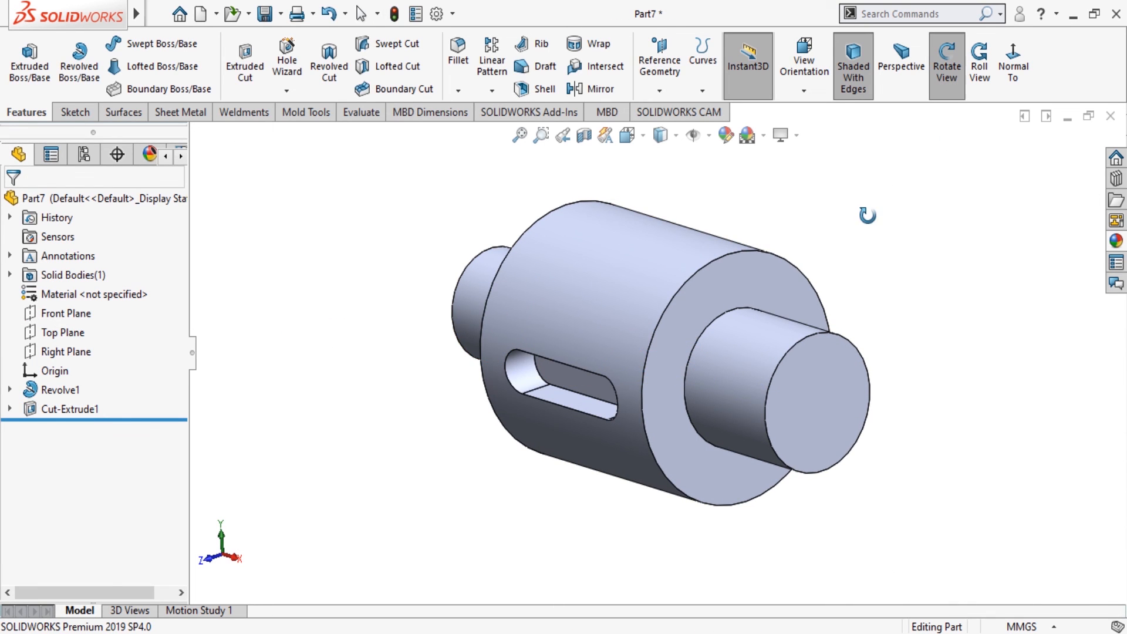
{"action": "left_click_drag", "start_coordinate": [865, 216], "coordinate": [938, 152]}
{"action": "left_click_drag", "start_coordinate": [903, 139], "coordinate": [929, 458]}
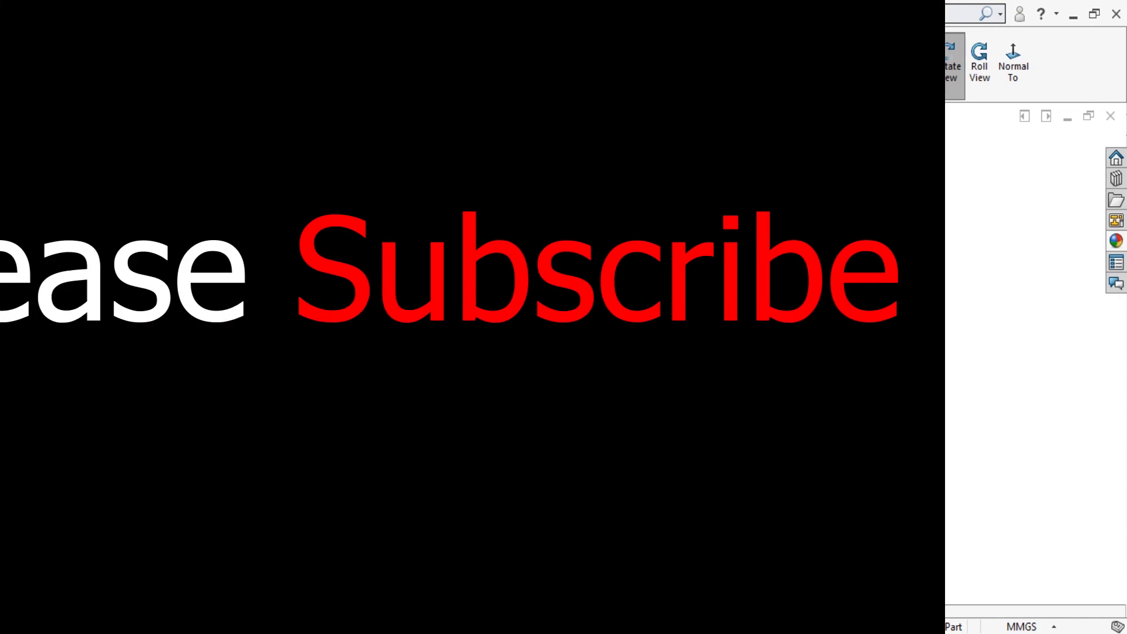